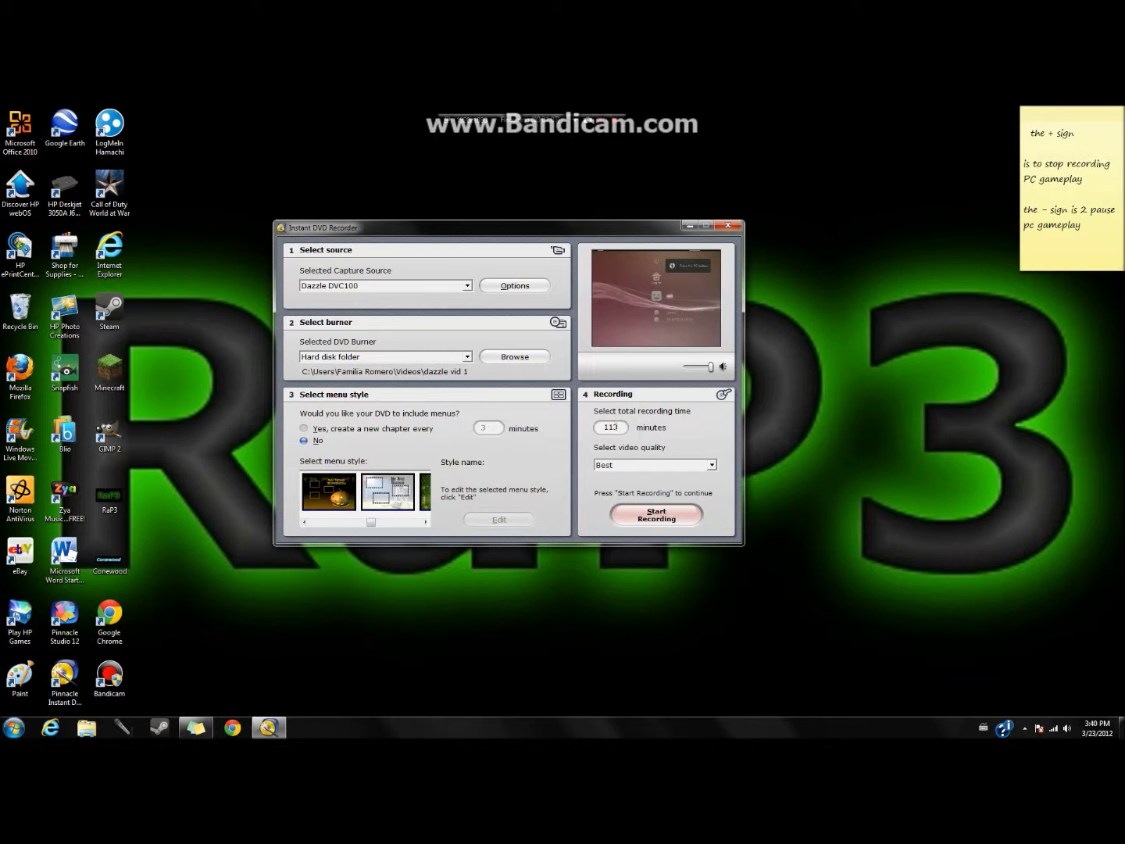
# Set the video quality to Best and choose not to include menus on the DVD.
pyautogui.click(672, 465)
pyautogui.click(647, 484)
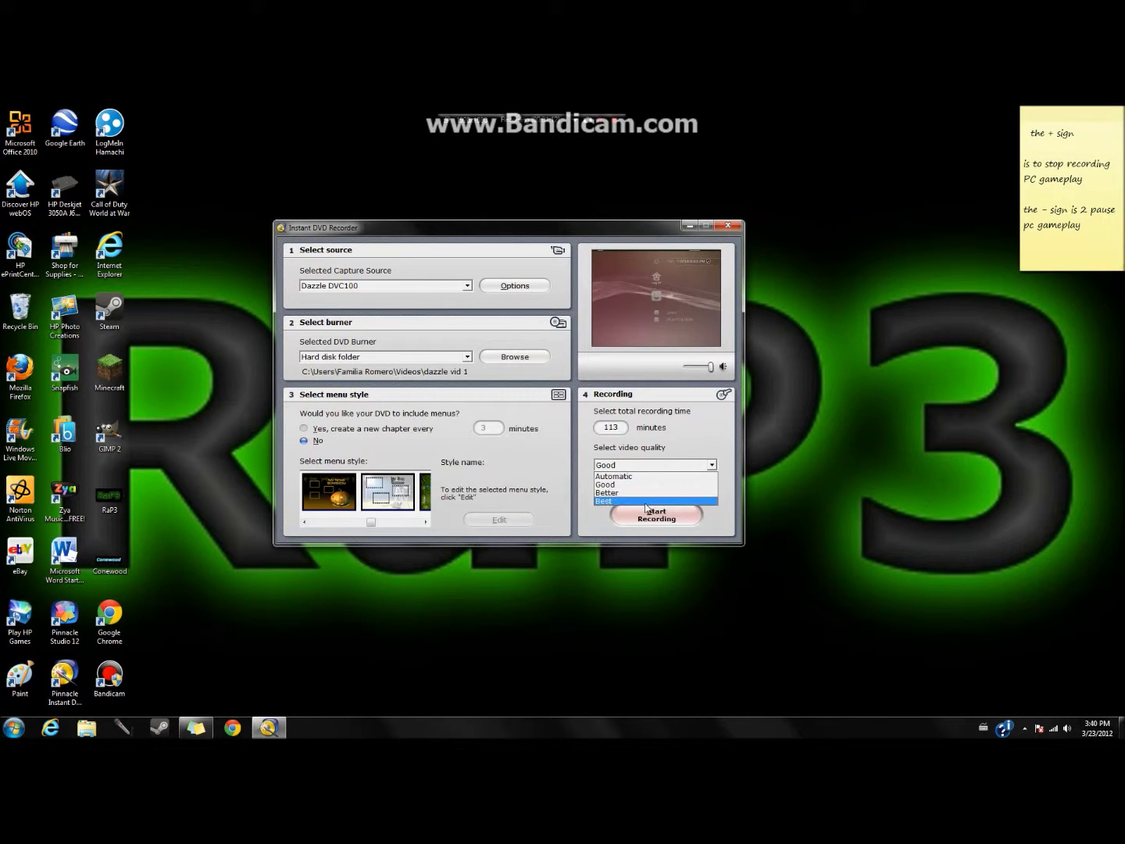
pyautogui.click(646, 504)
pyautogui.click(645, 467)
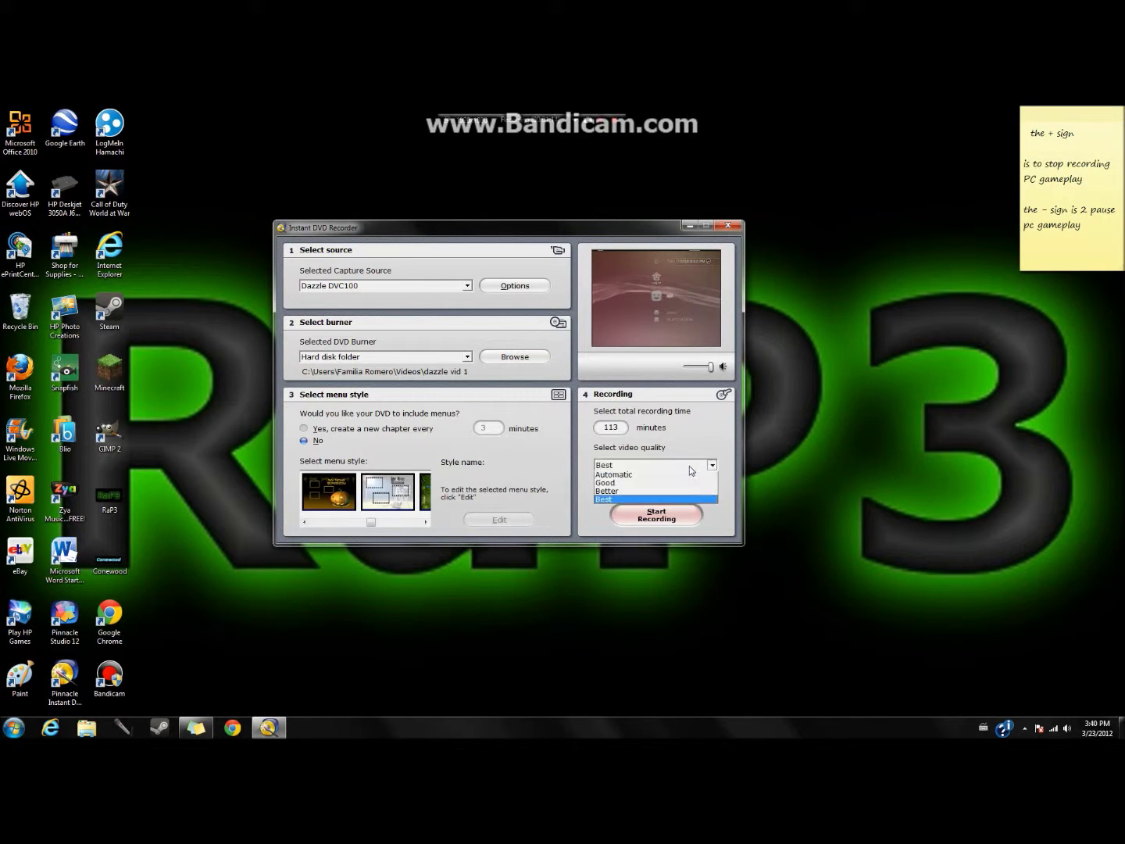
pyautogui.click(645, 503)
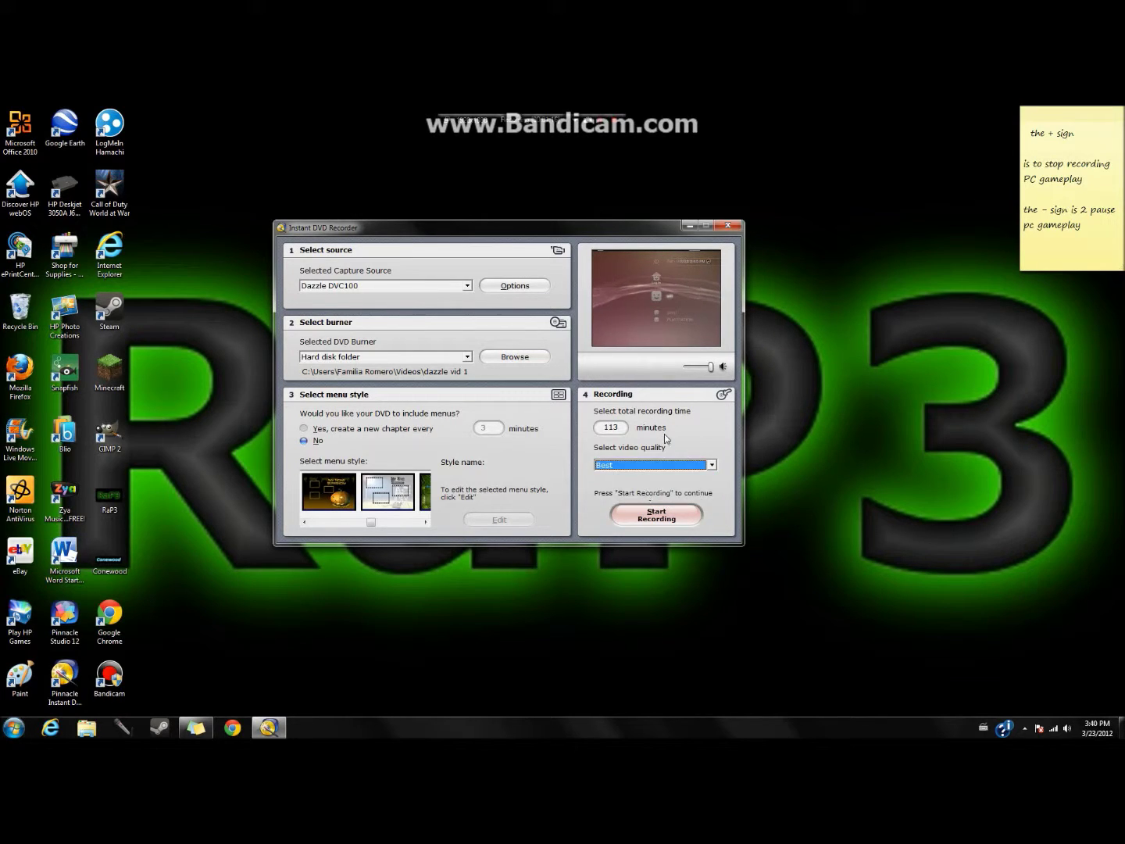
pyautogui.click(304, 428)
pyautogui.click(304, 441)
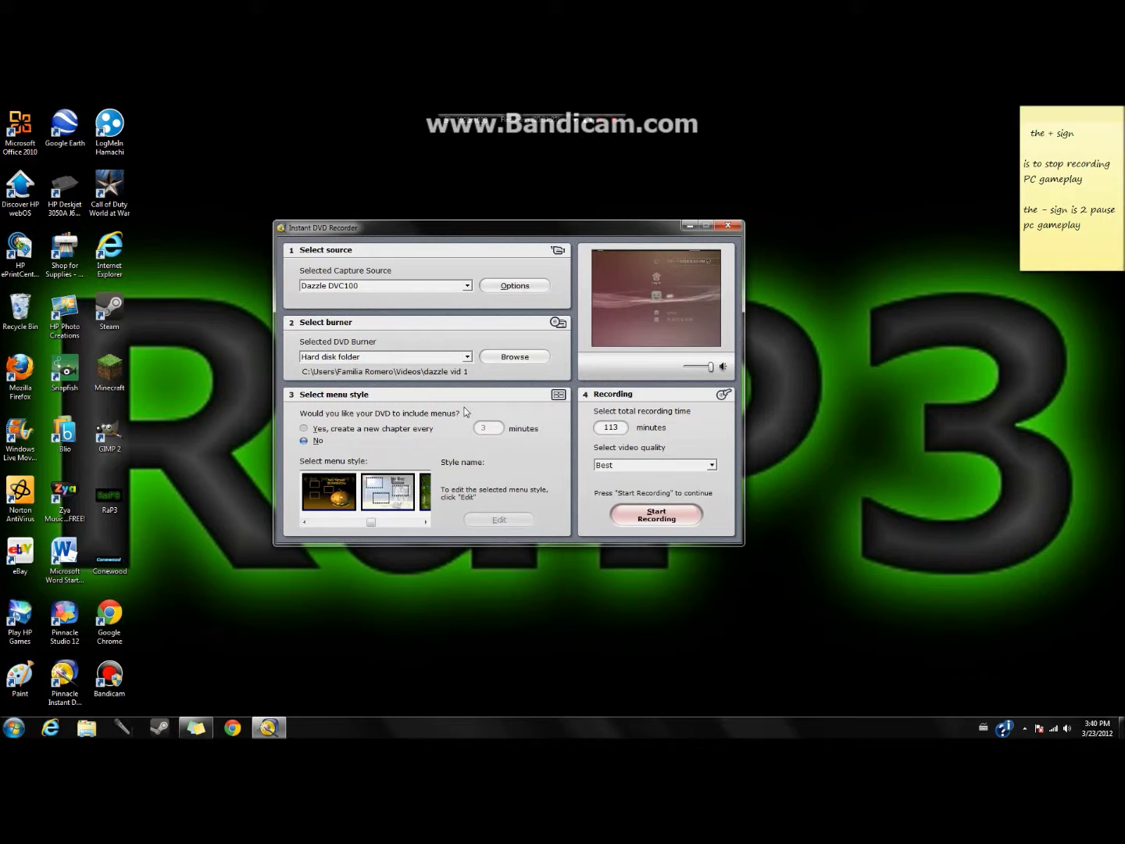
# Look through the My Videos and My Documents folders as recording destinations, closing the folder browser without choosing one.
pyautogui.click(537, 358)
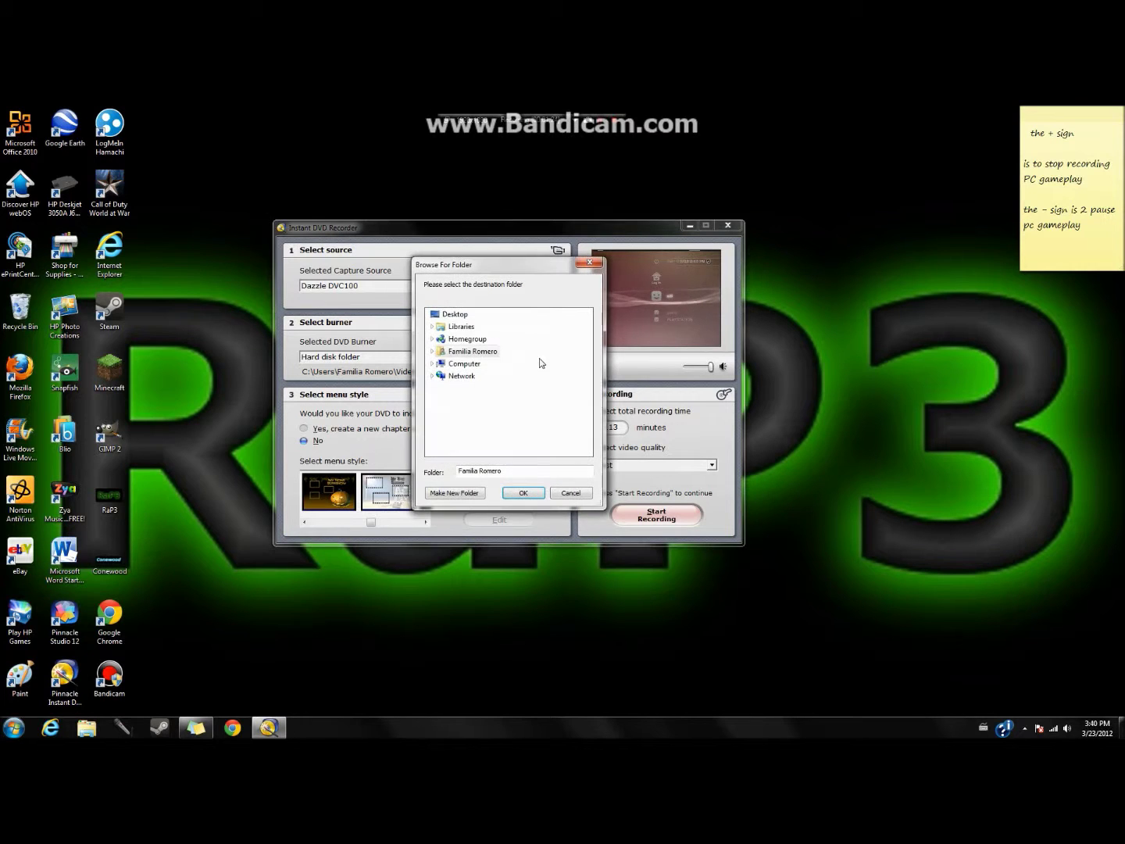
pyautogui.doubleClick(468, 327)
pyautogui.doubleClick(465, 376)
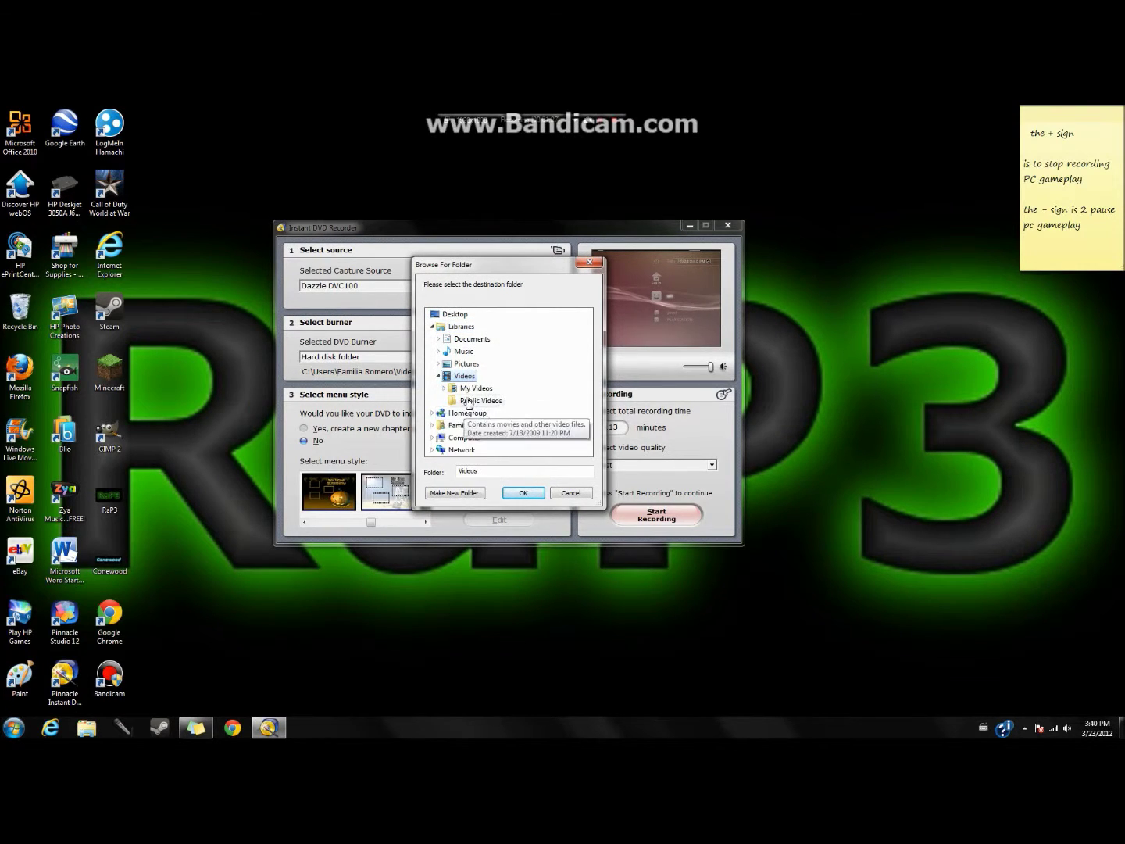
pyautogui.doubleClick(476, 389)
pyautogui.scroll(-1, 504, 391)
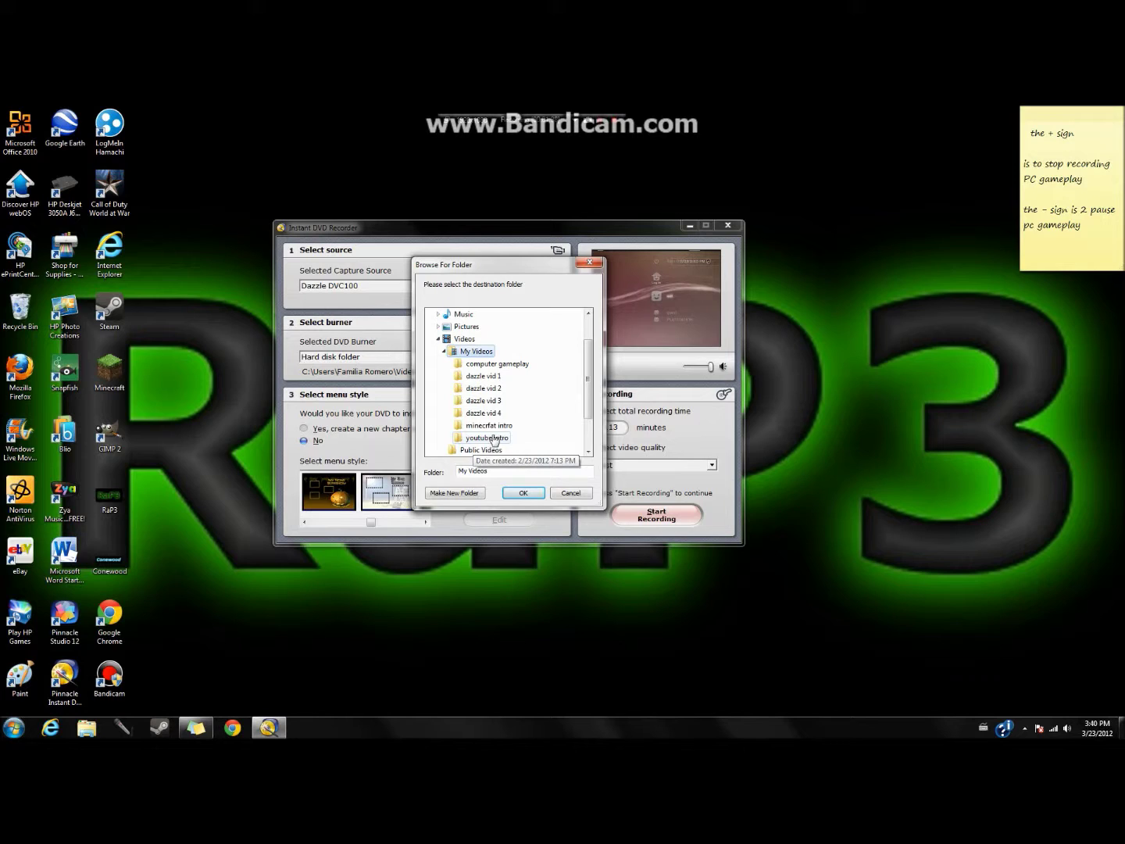
pyautogui.scroll(2, 476, 375)
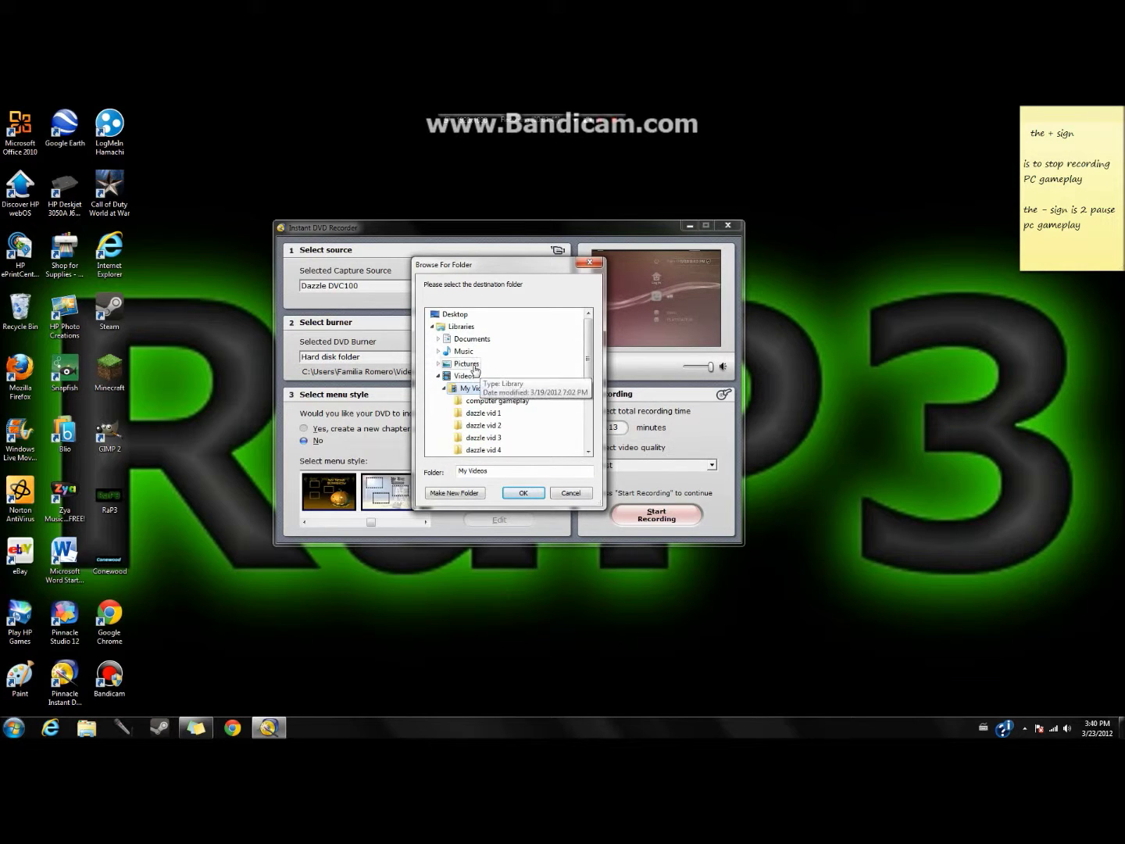
pyautogui.click(471, 365)
pyautogui.click(472, 339)
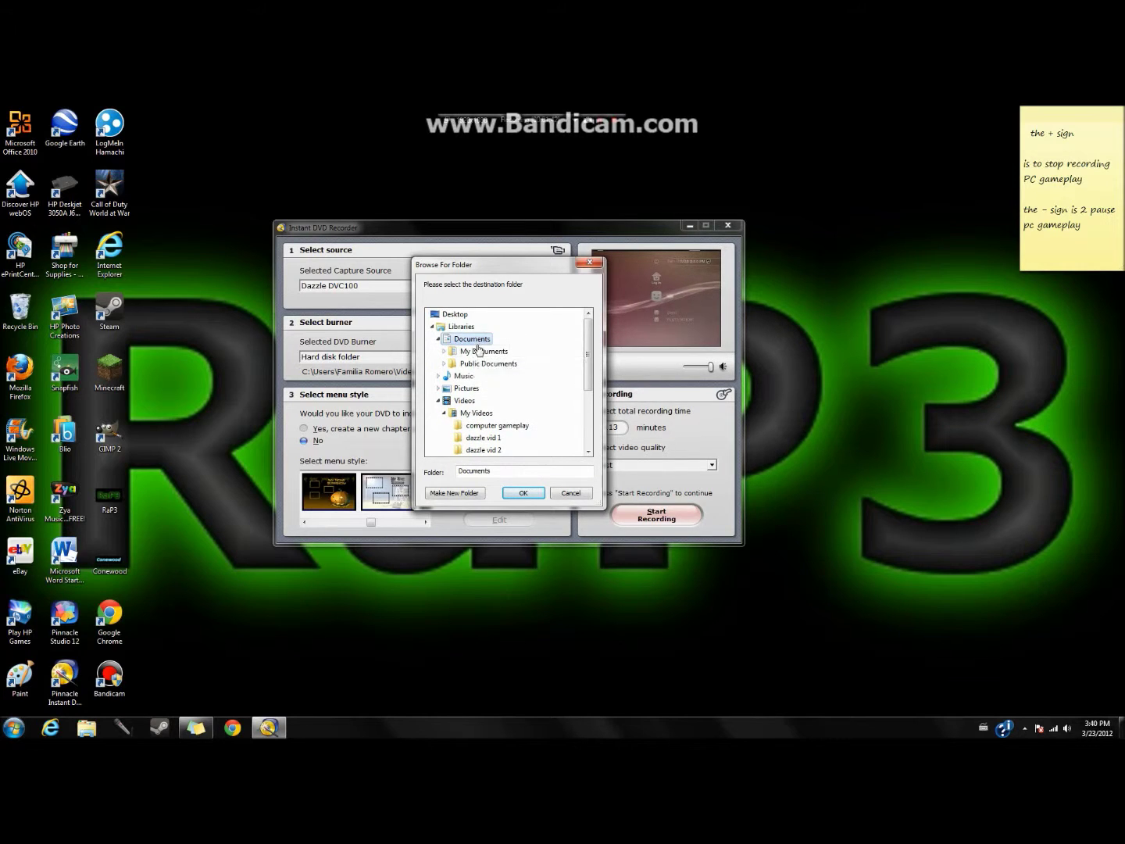
pyautogui.click(480, 352)
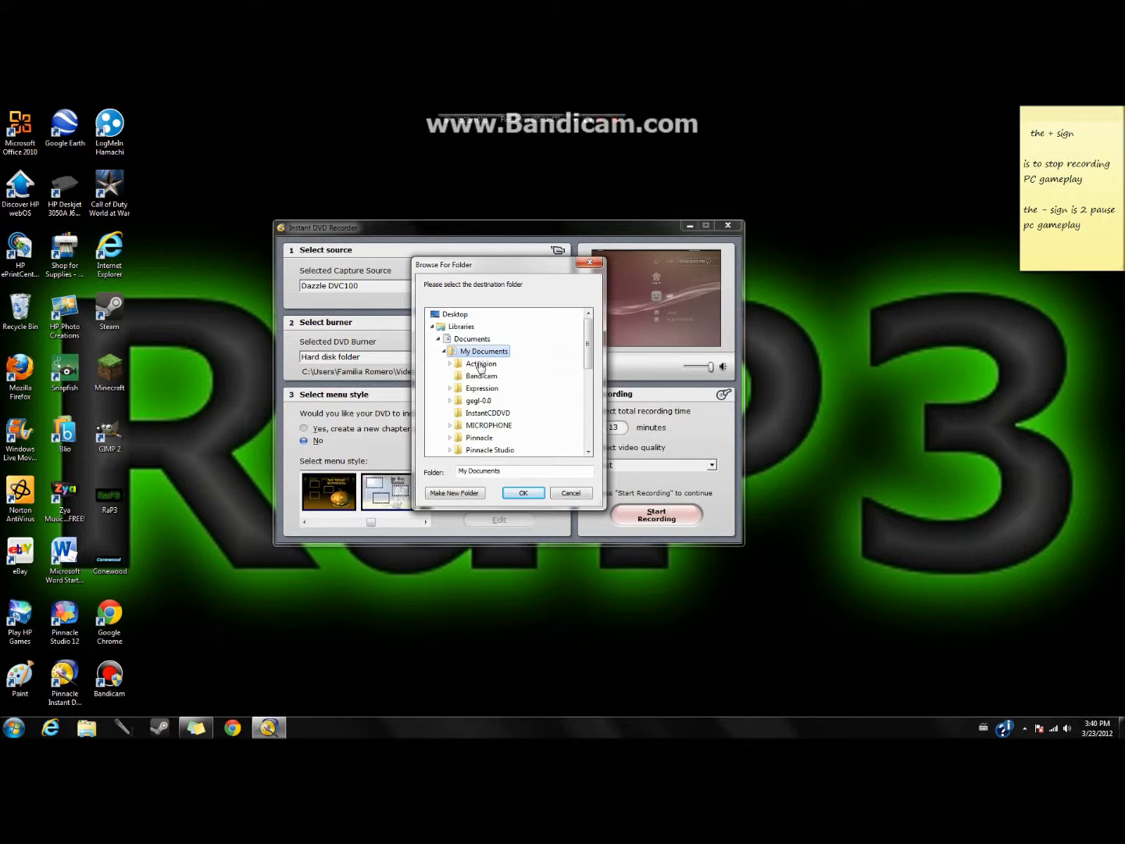
pyautogui.click(491, 426)
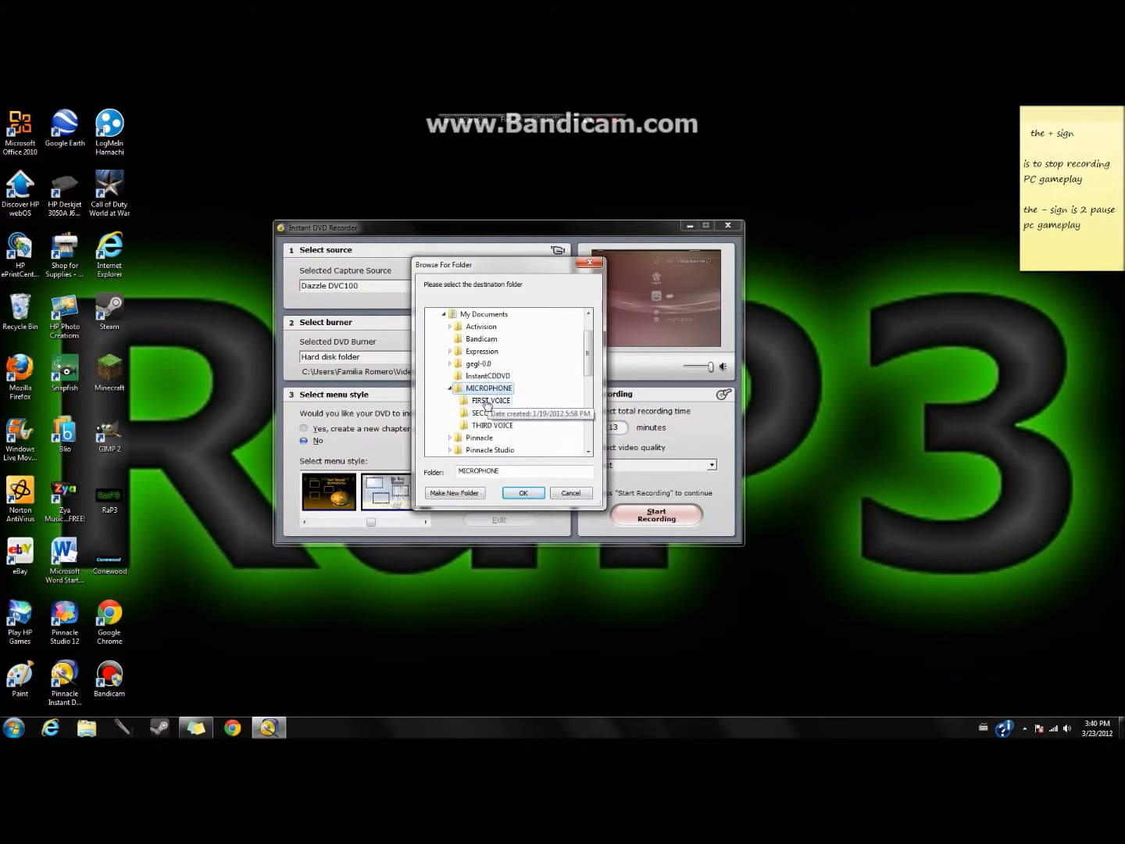
pyautogui.click(589, 263)
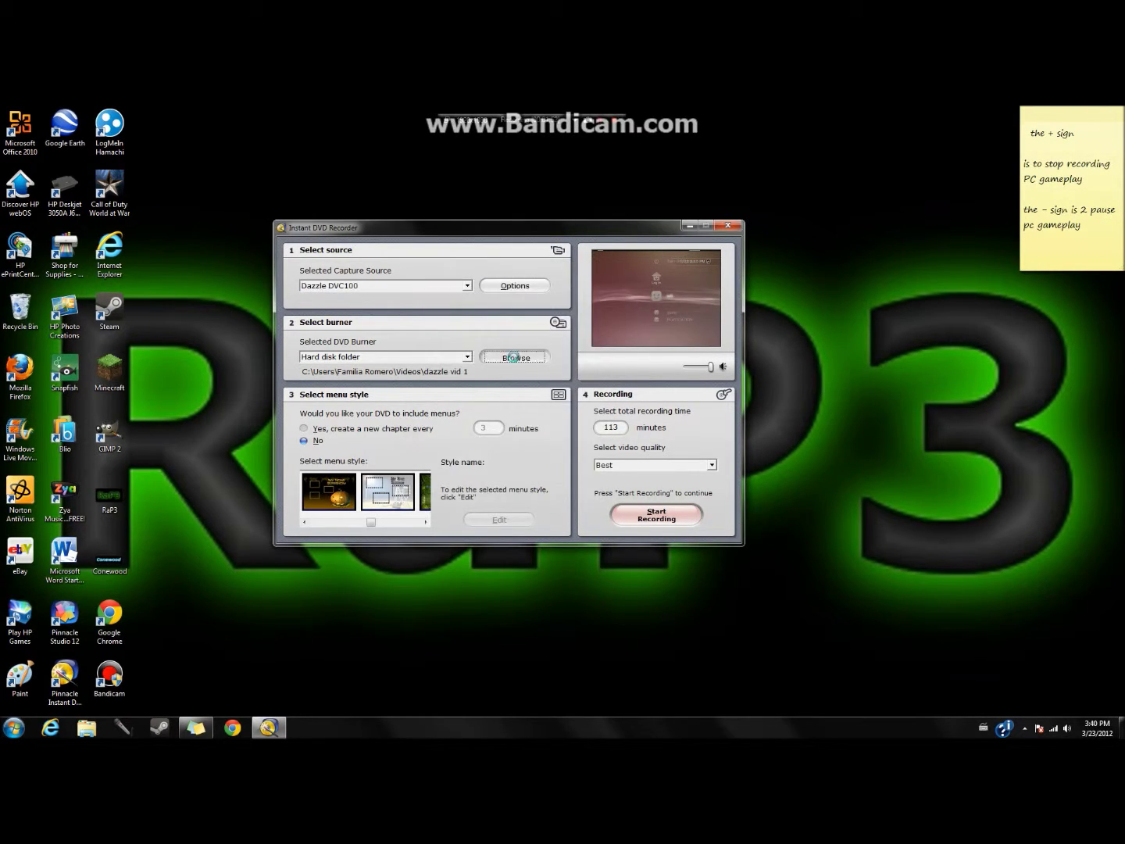
pyautogui.click(514, 357)
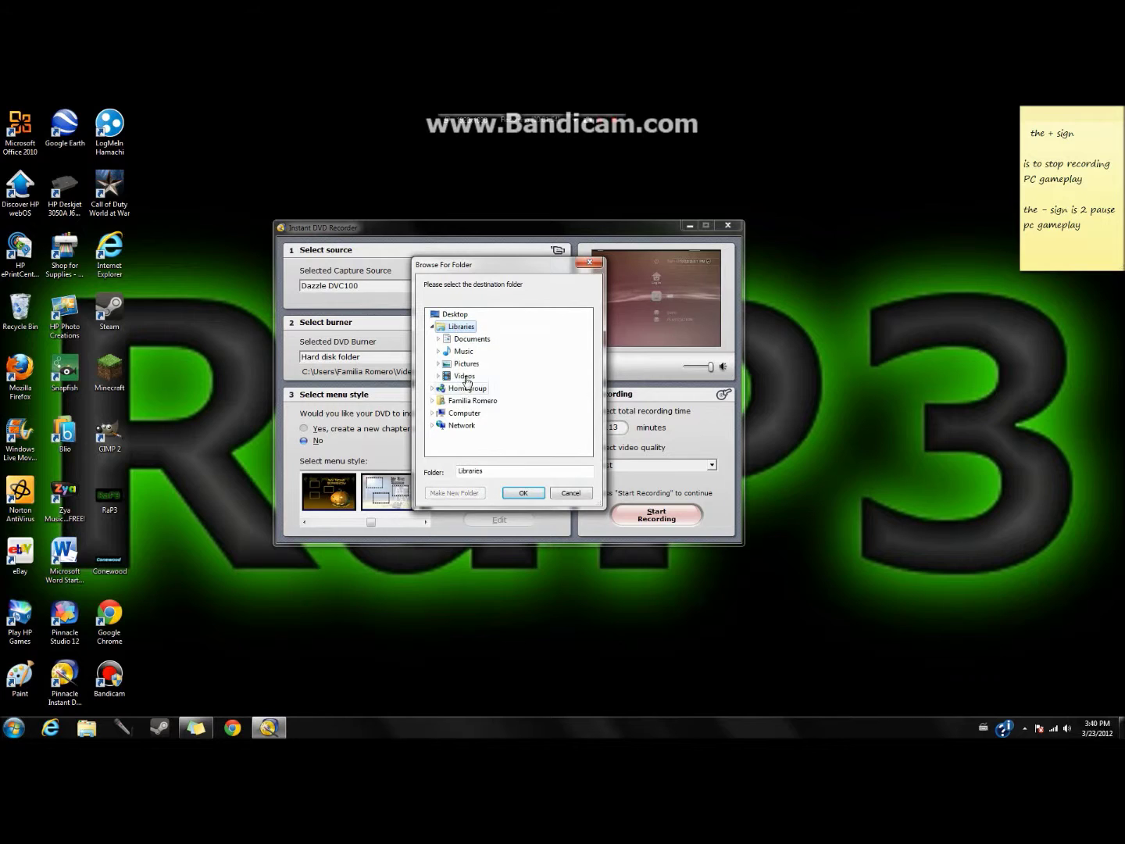
pyautogui.doubleClick(466, 377)
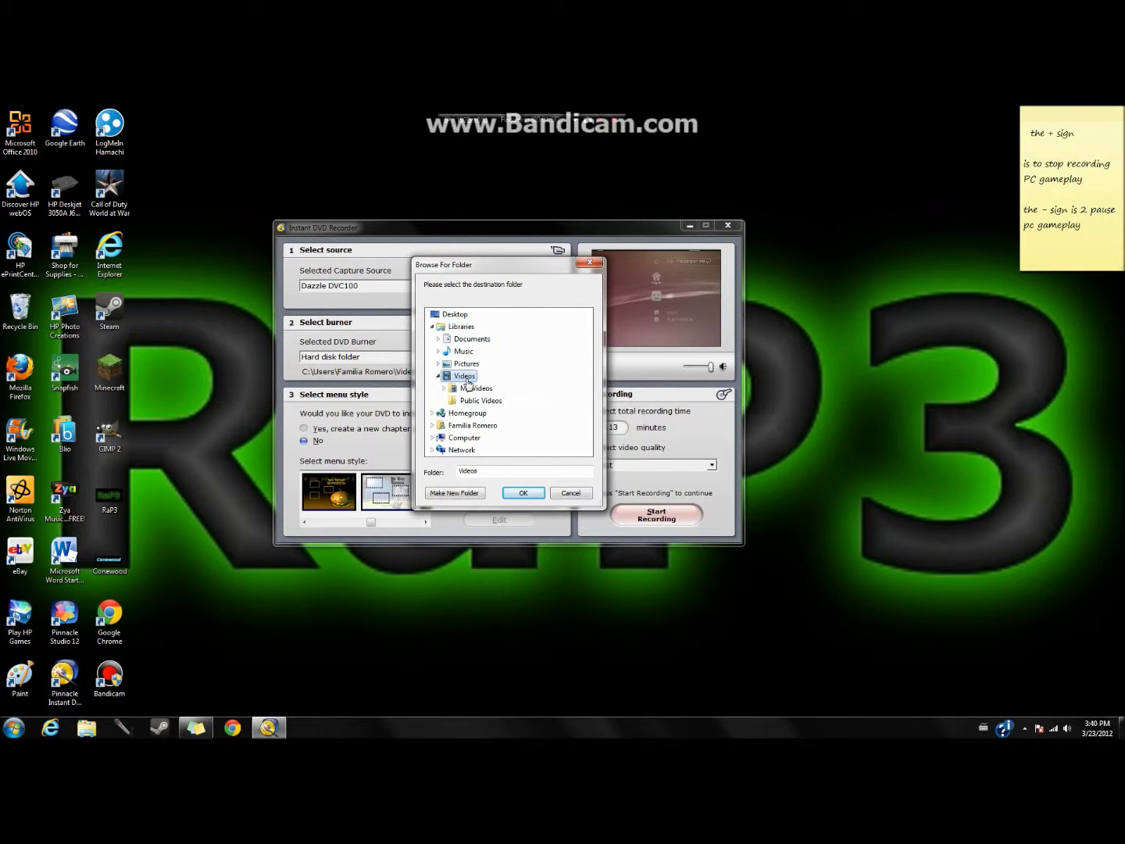
pyautogui.doubleClick(473, 388)
pyautogui.click(482, 419)
pyautogui.click(590, 263)
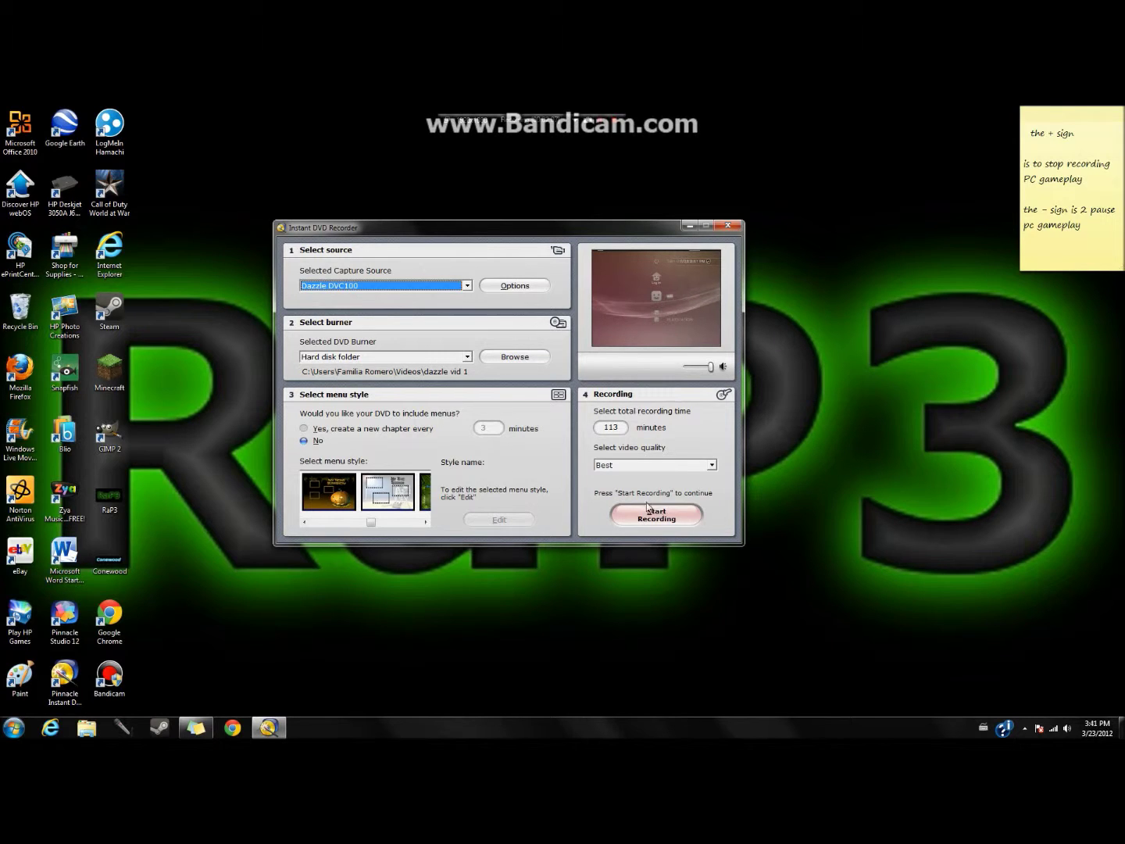
# Select Dazzle DVC100 as the capture source and reposition the recorder window on the desktop.
pyautogui.hotkey('alt', 'Down')
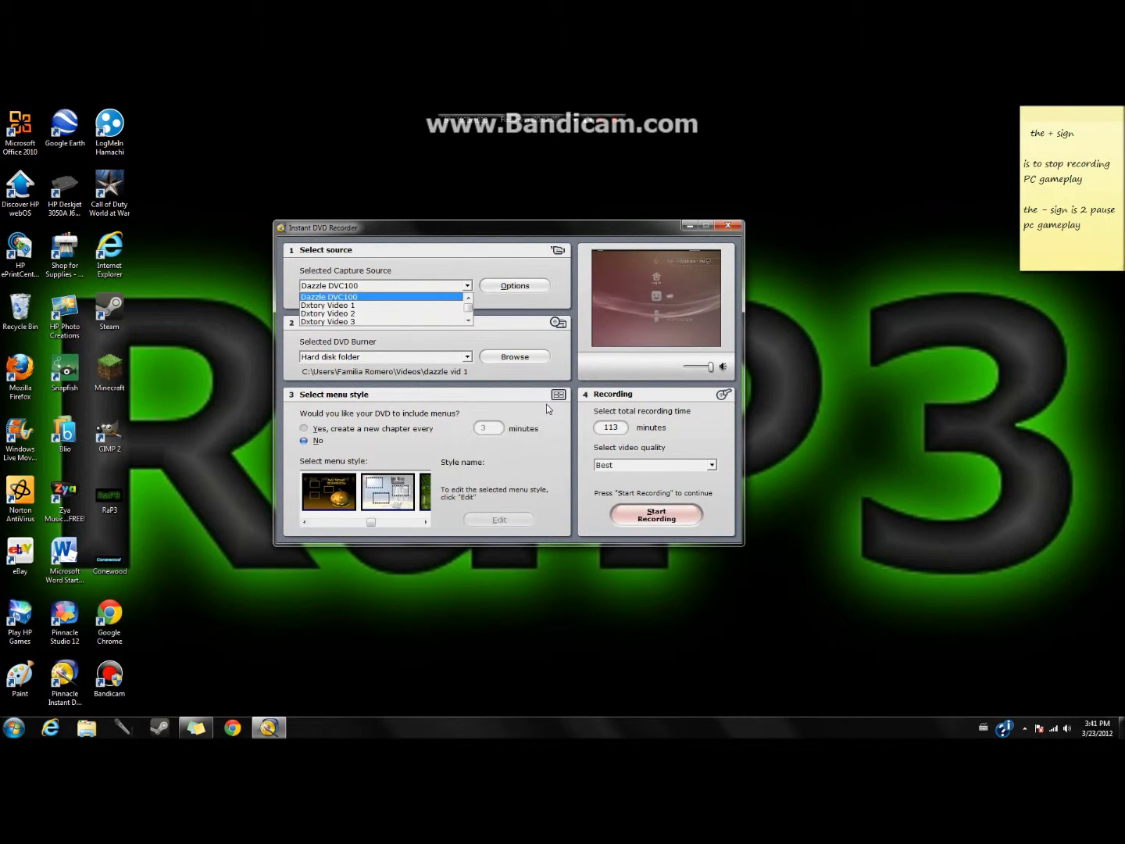
pyautogui.click(362, 297)
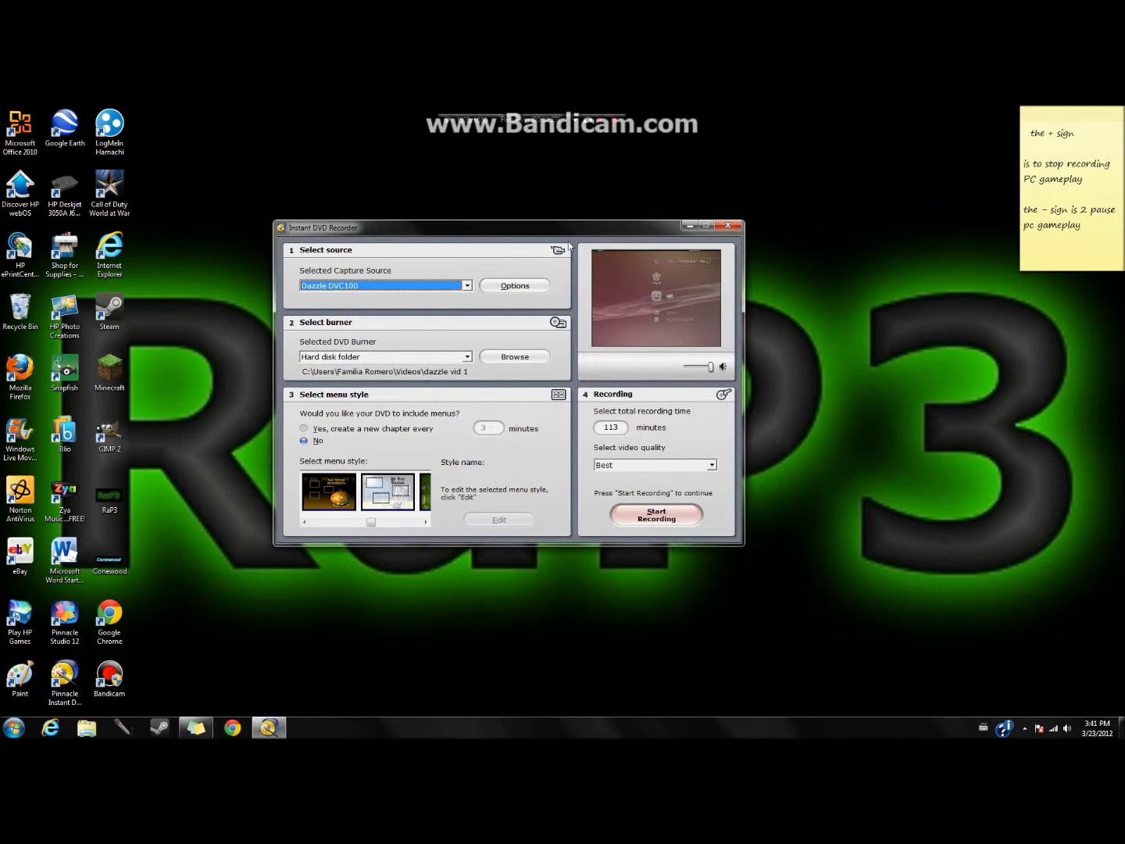
pyautogui.moveTo(489, 235); pyautogui.dragTo(599, 178)
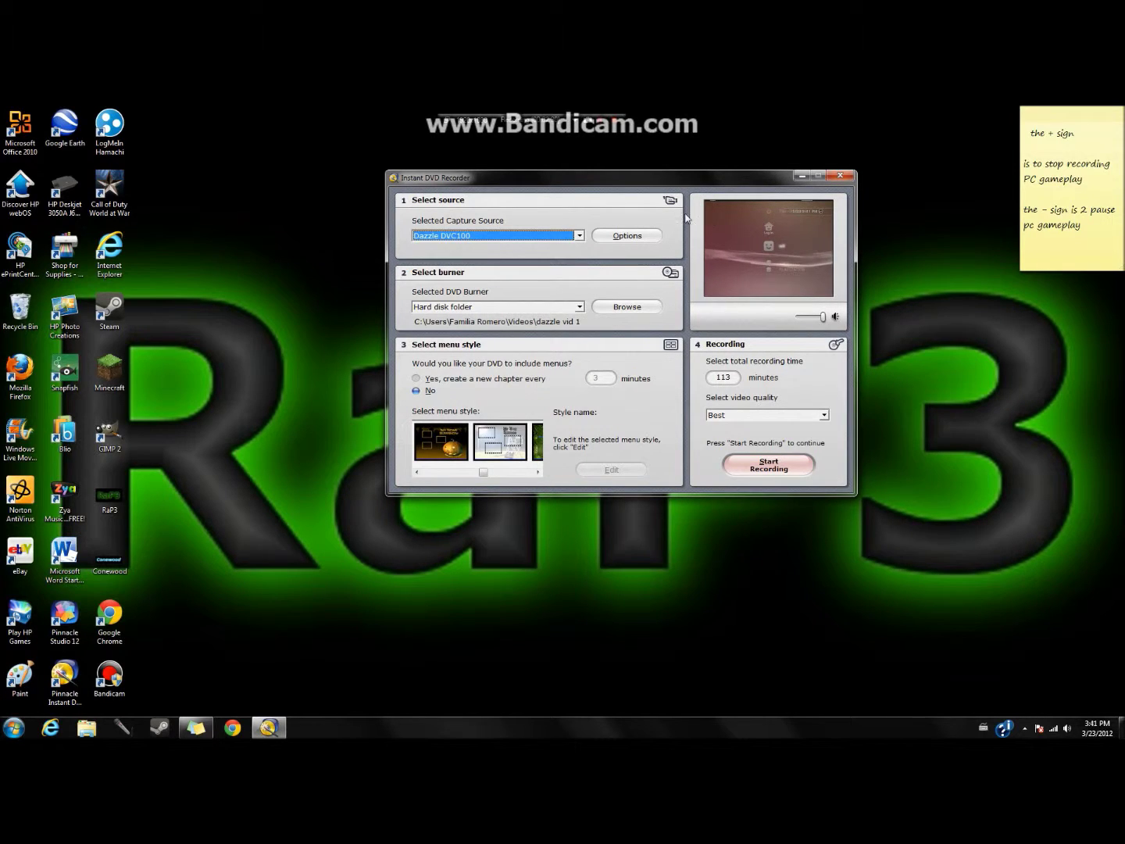
# Open Sound Recorder, place it beside the DVD recorder, and start the video and voice recordings together.
pyautogui.click(121, 728)
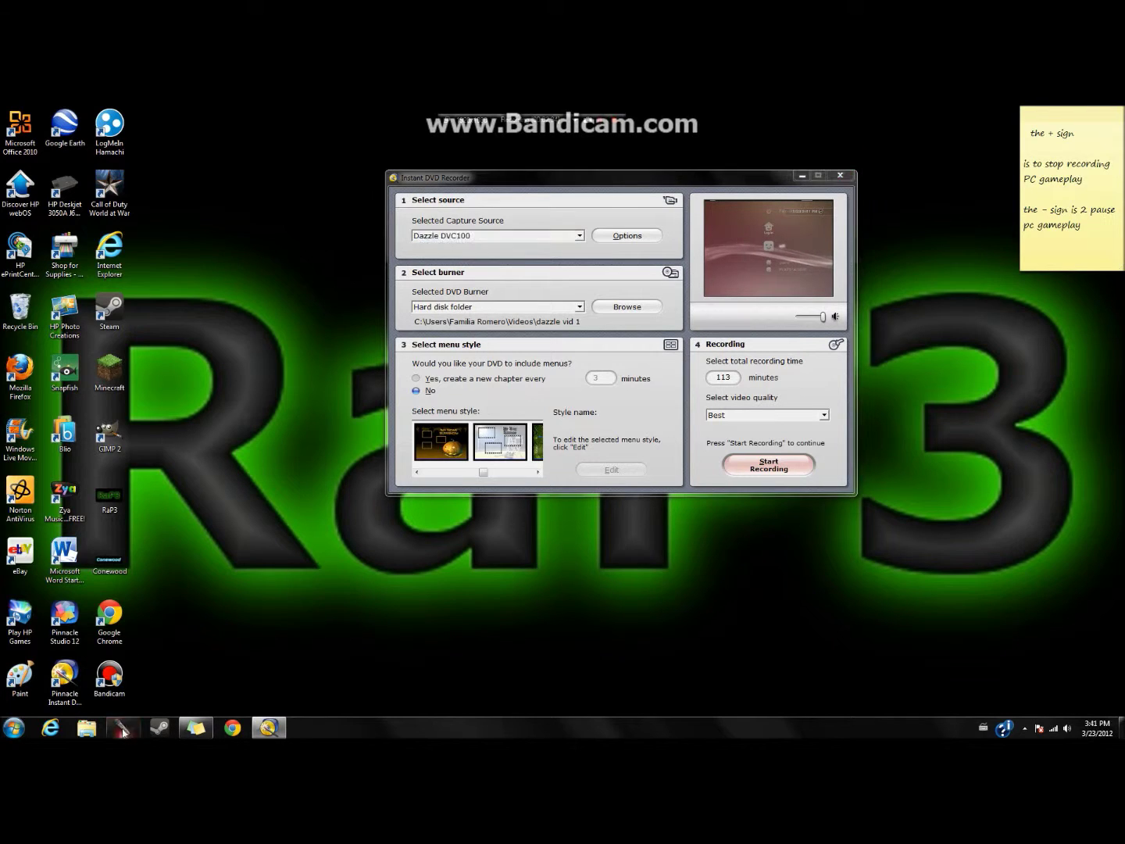
pyautogui.moveTo(211, 210); pyautogui.dragTo(847, 487)
pyautogui.click(791, 469)
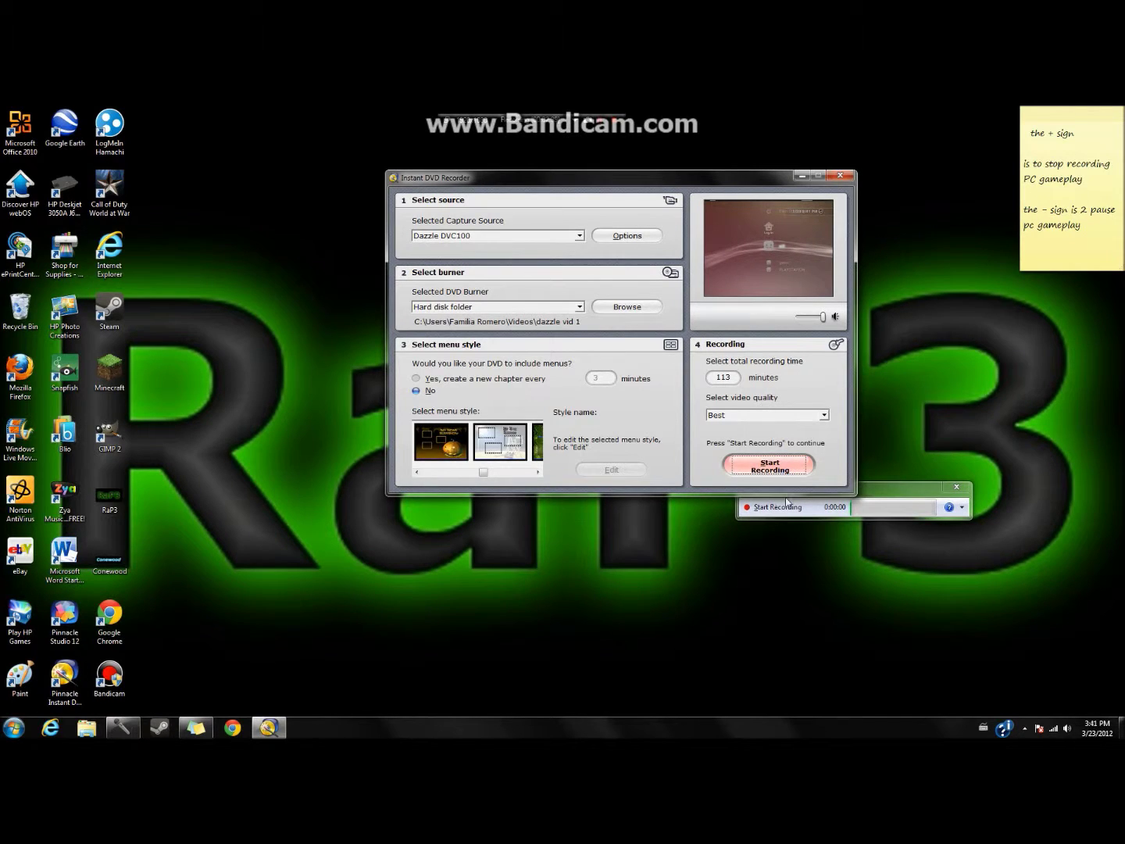
pyautogui.click(784, 515)
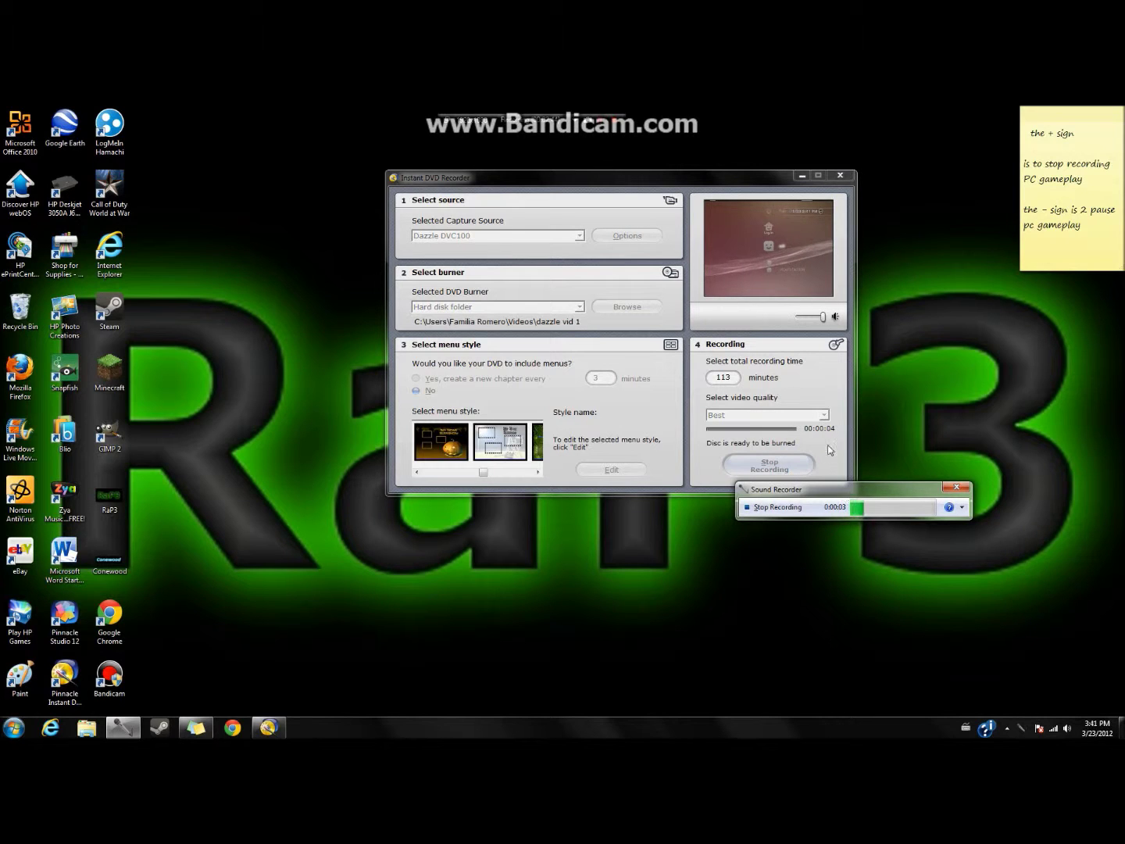
# End both recordings by closing Sound Recorder and stopping the video capture, and exit the DVD recorder.
pyautogui.click(956, 487)
pyautogui.click(676, 460)
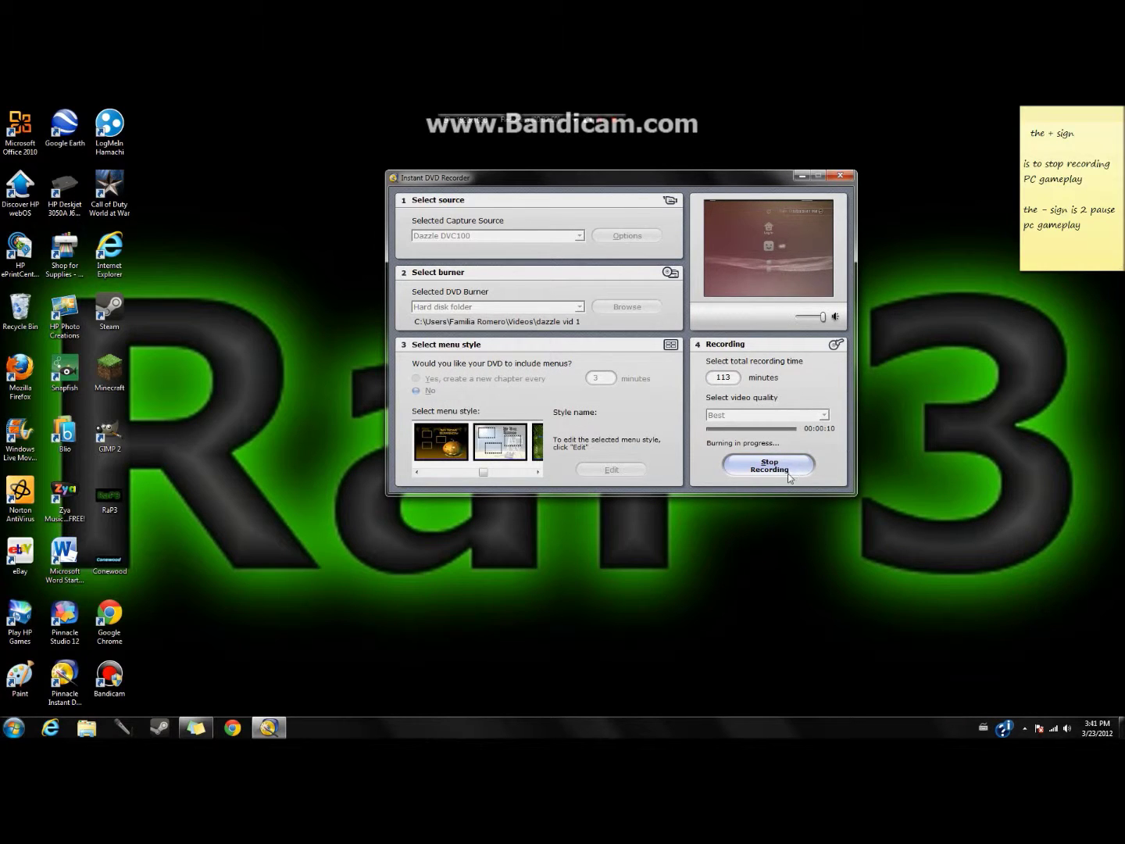
pyautogui.click(770, 466)
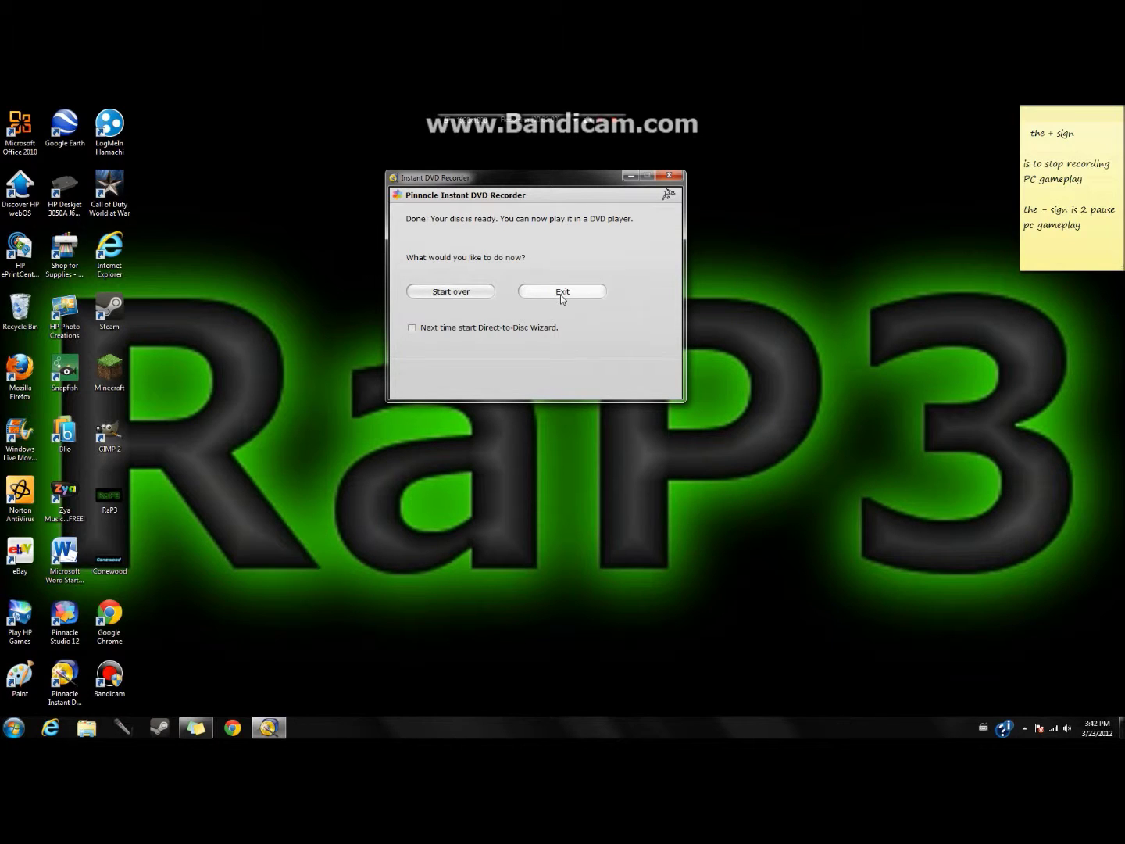
pyautogui.click(560, 295)
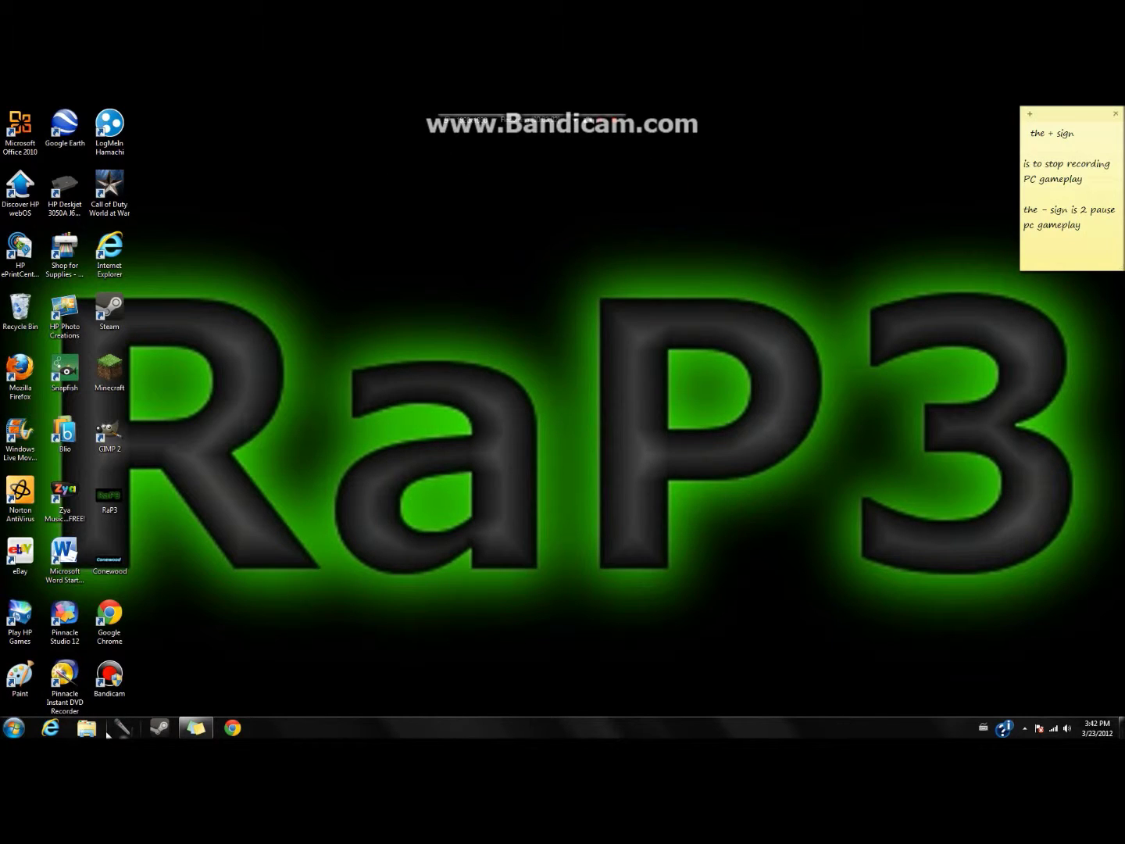
# Check the captured files in the VIDEO_TS folder inside dazzle vid 1 of the Videos library, and close the window.
pyautogui.click(85, 728)
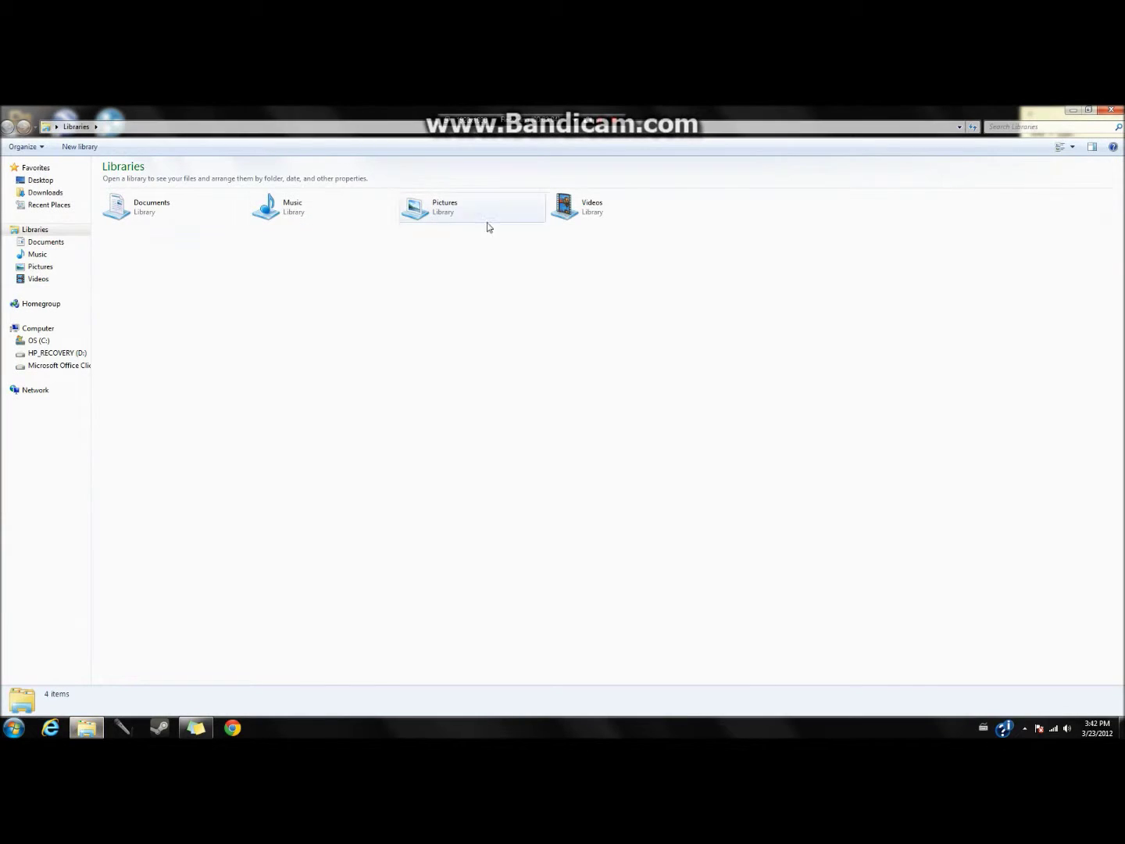
pyautogui.doubleClick(583, 208)
pyautogui.click(188, 251)
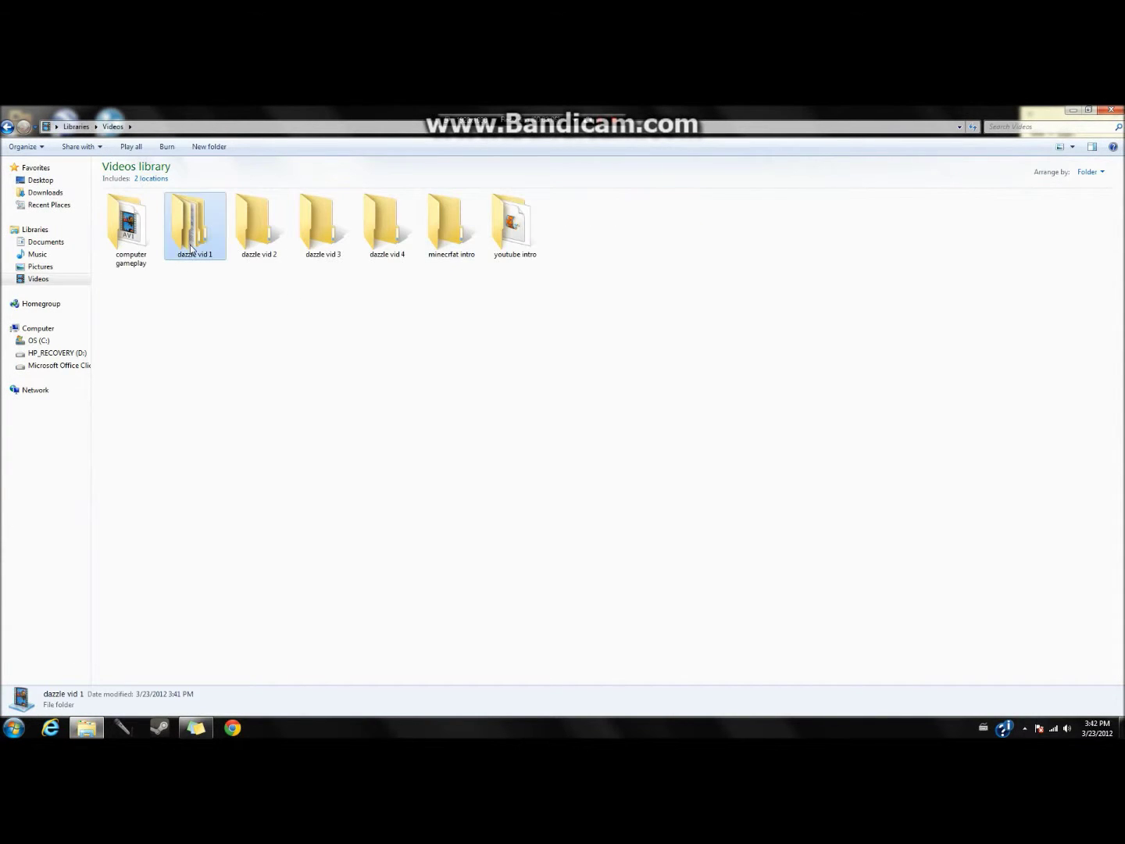
pyautogui.doubleClick(191, 248)
pyautogui.doubleClick(142, 241)
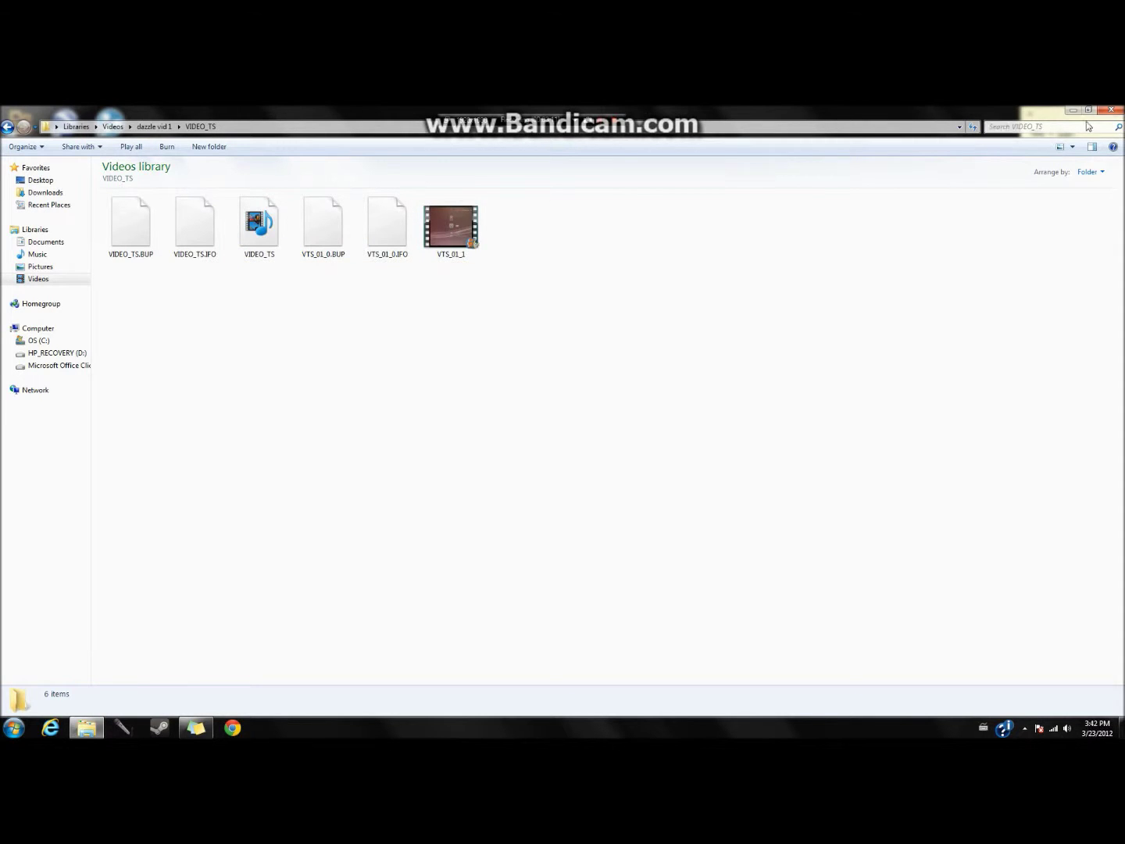
pyautogui.click(1120, 110)
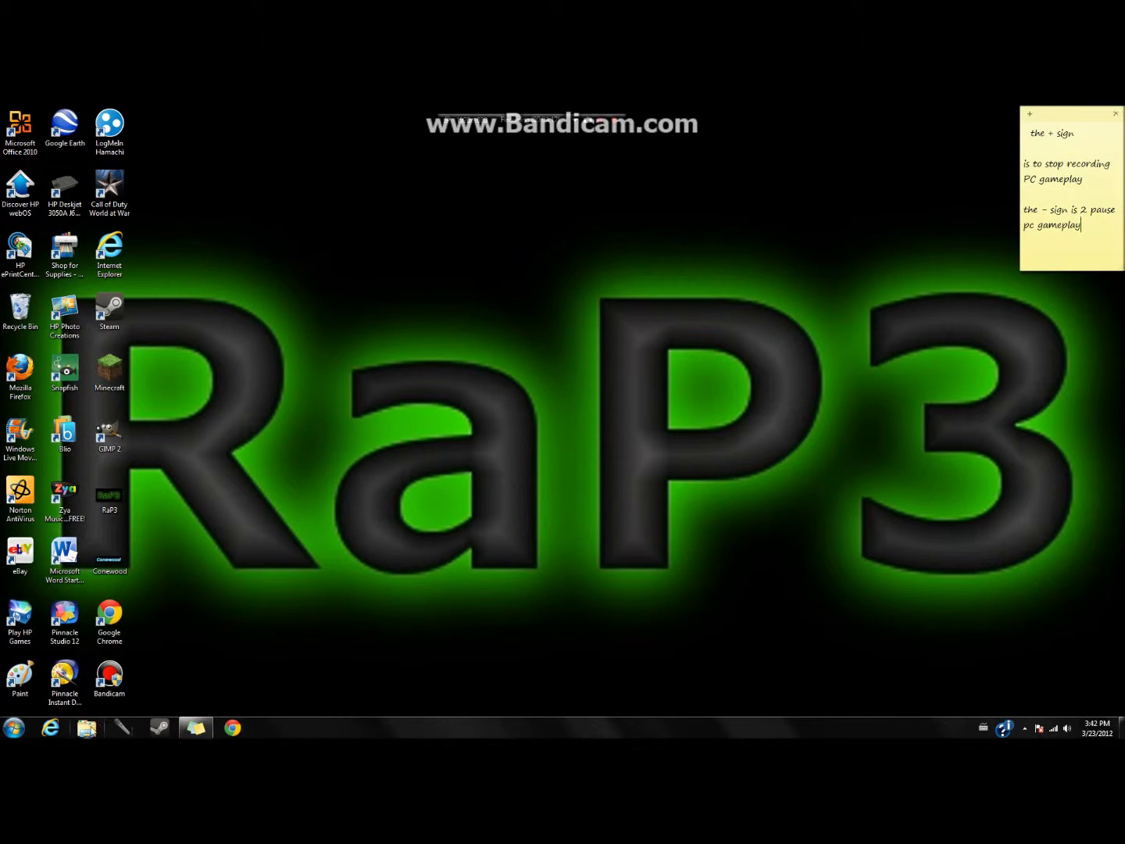
# Open the captured clip VTS_01_1 from the VIDEO_TS folder of dazzle vid 1 in Windows Live Movie Maker.
pyautogui.click(89, 729)
pyautogui.doubleClick(612, 216)
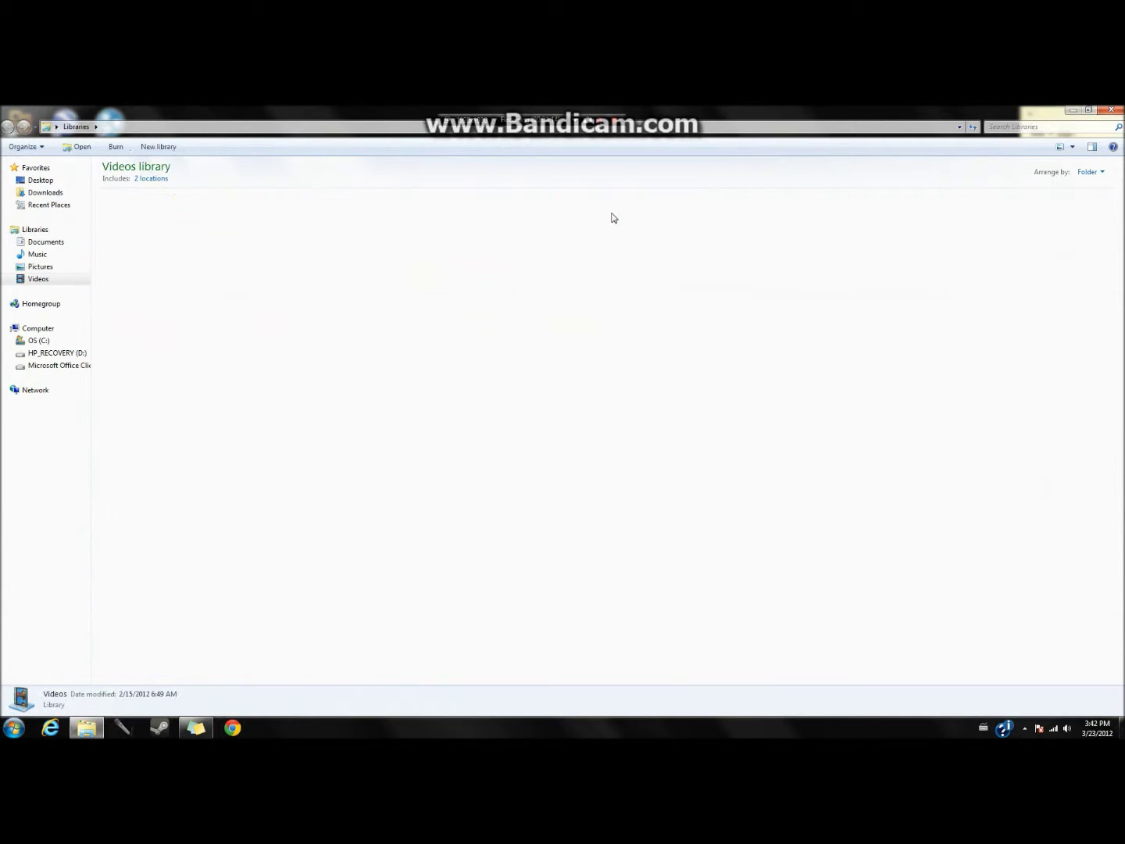
pyautogui.doubleClick(208, 240)
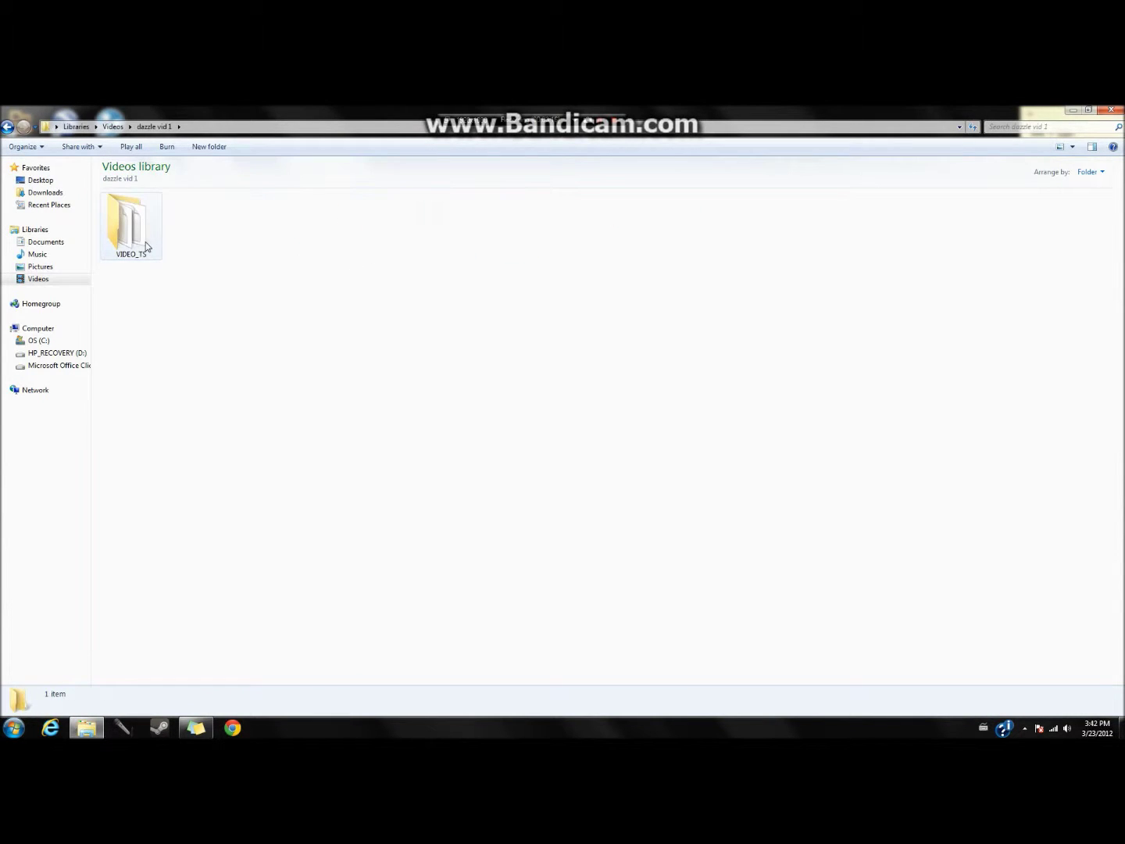
pyautogui.doubleClick(125, 218)
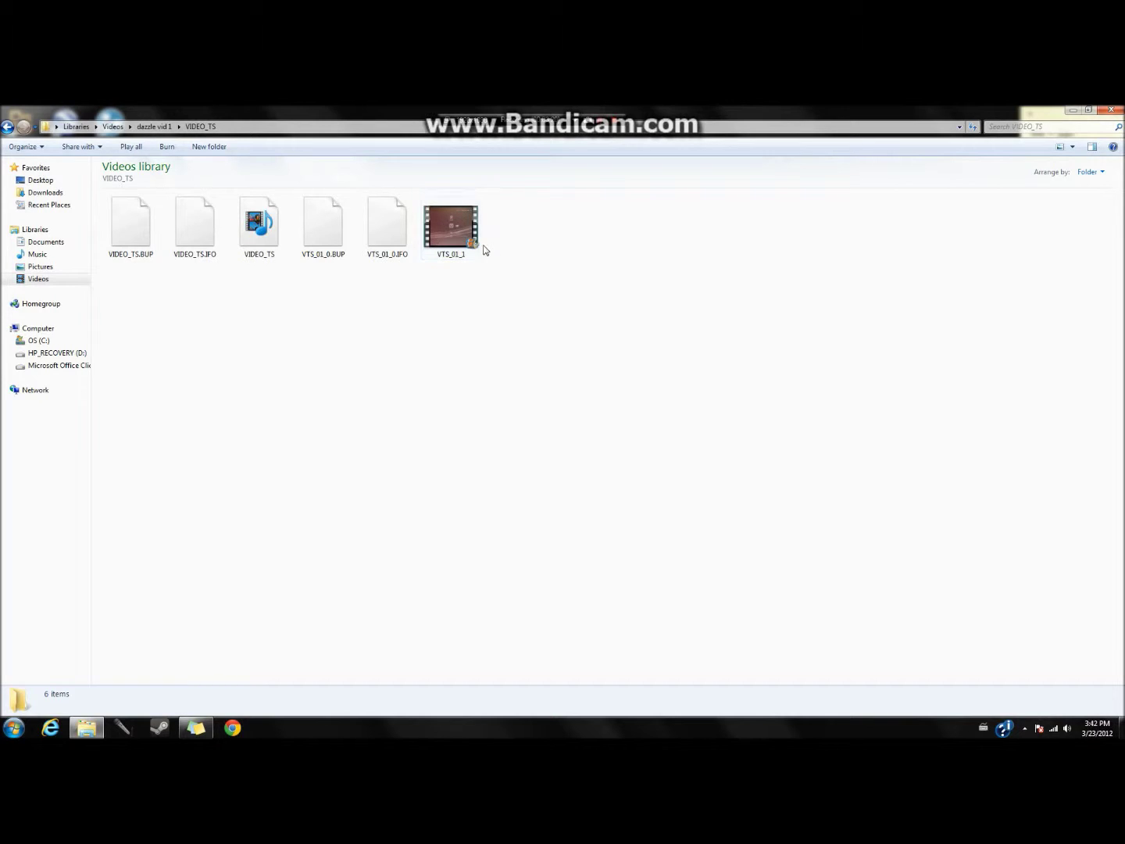
pyautogui.click(454, 238)
pyautogui.doubleClick(478, 249)
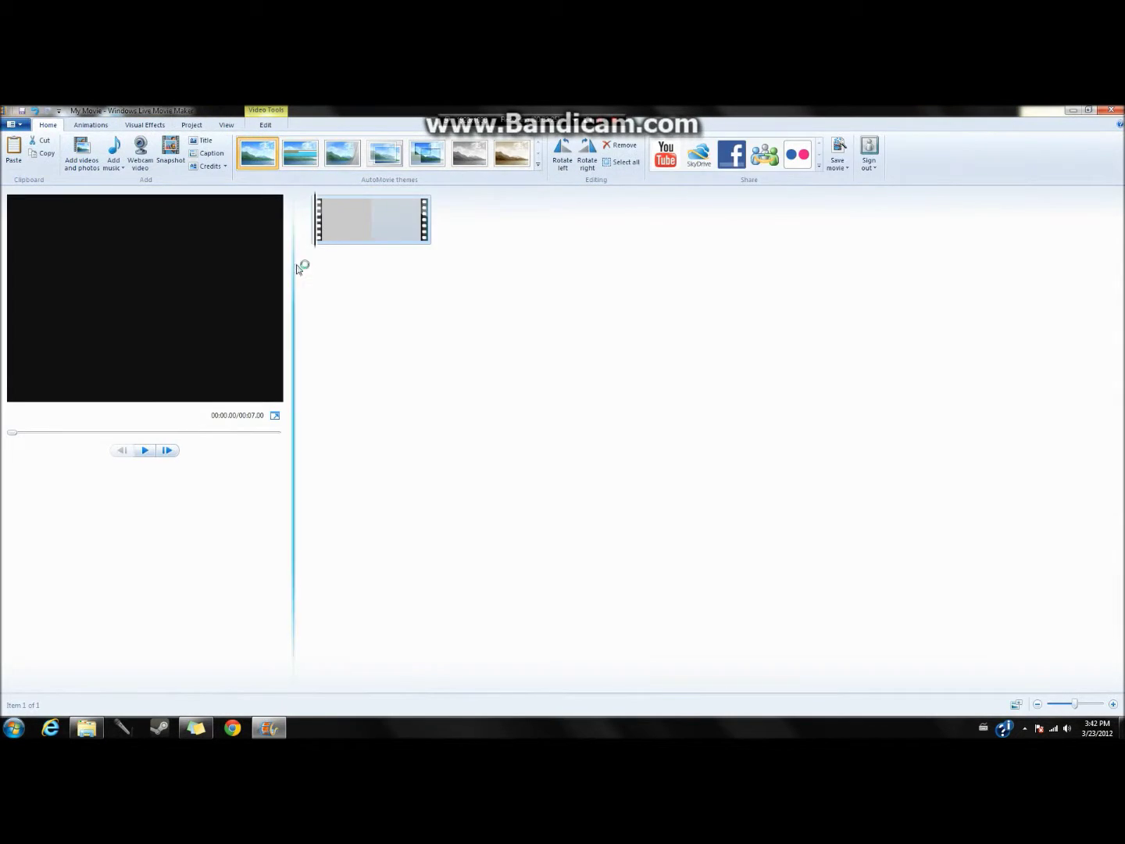
pyautogui.click(645, 439)
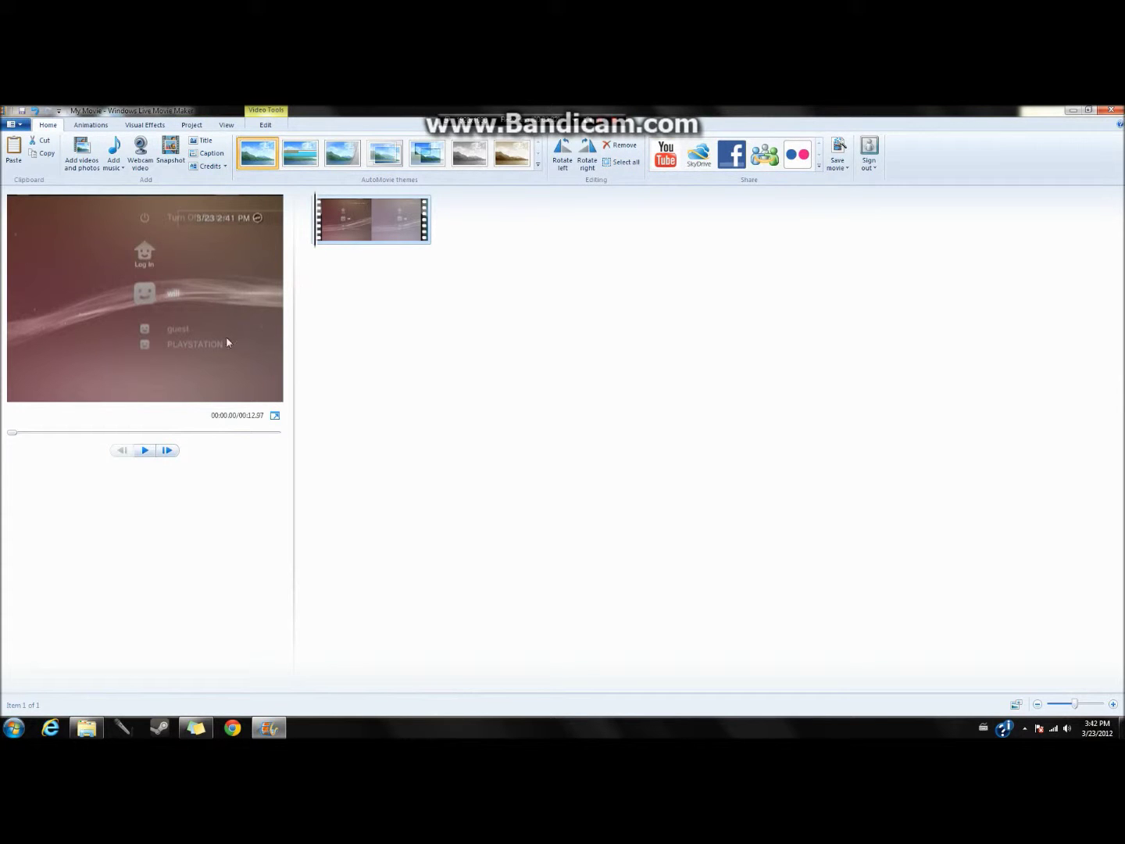
# Play the first few seconds of the captured clip from its beginning and pause it.
pyautogui.moveTo(12, 435)
pyautogui.mouseDown()
pyautogui.moveTo(176, 435)
pyautogui.moveTo(10, 432)
pyautogui.mouseUp()
pyautogui.click(142, 450)
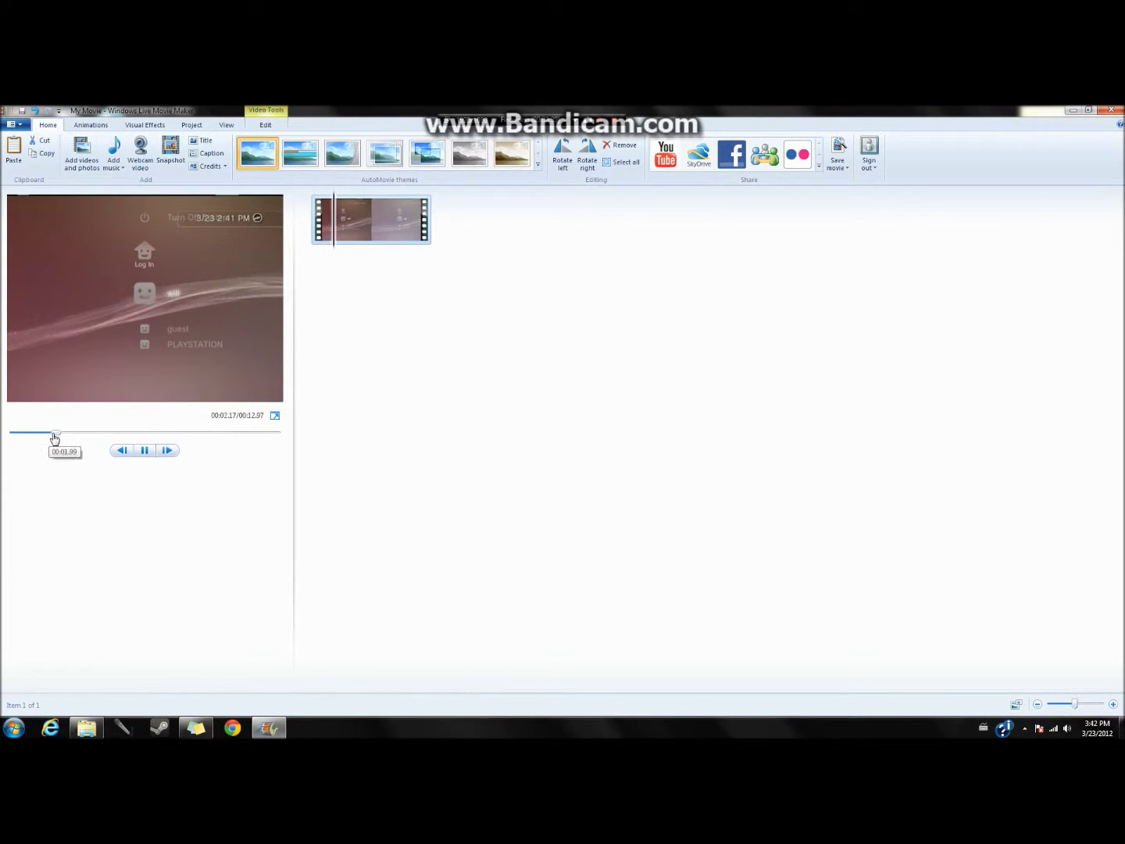
pyautogui.click(145, 452)
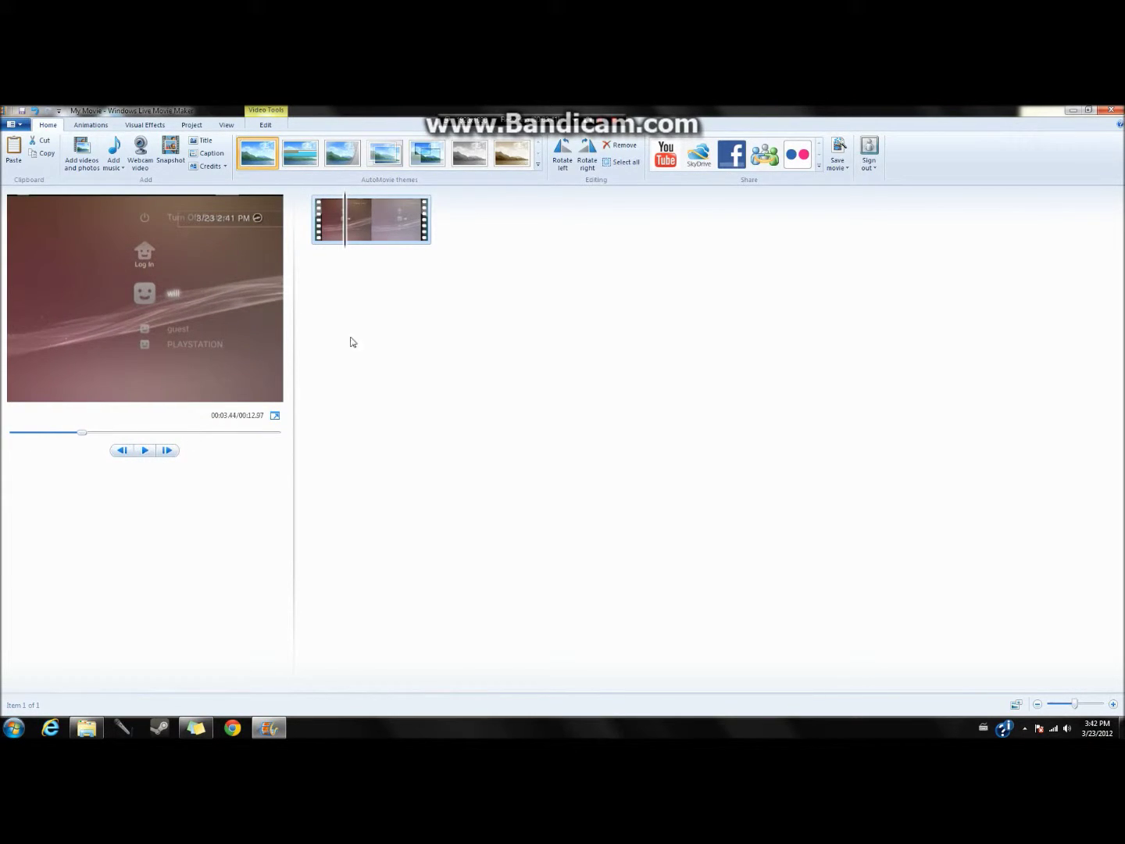
# Start publishing the movie from its beginning to YouTube at 960 x 720 and sign in with the account password.
pyautogui.press('Home')
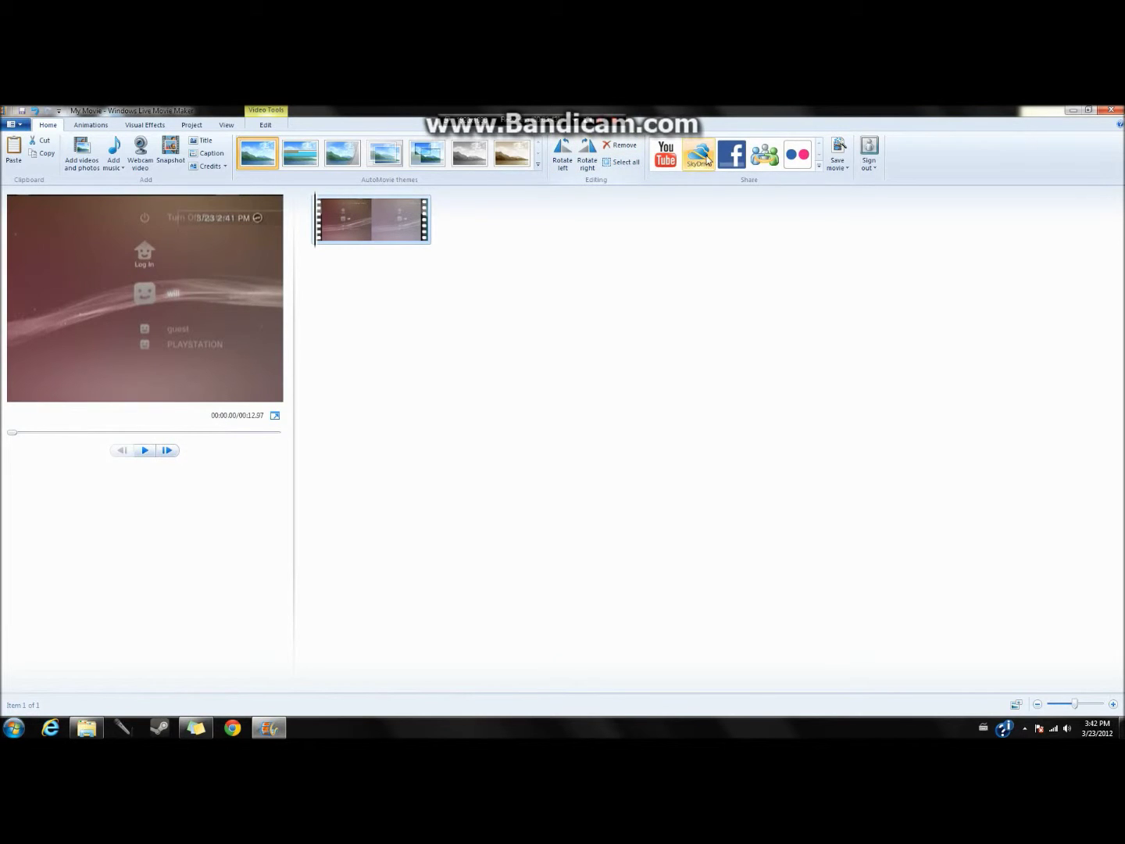
pyautogui.click(666, 155)
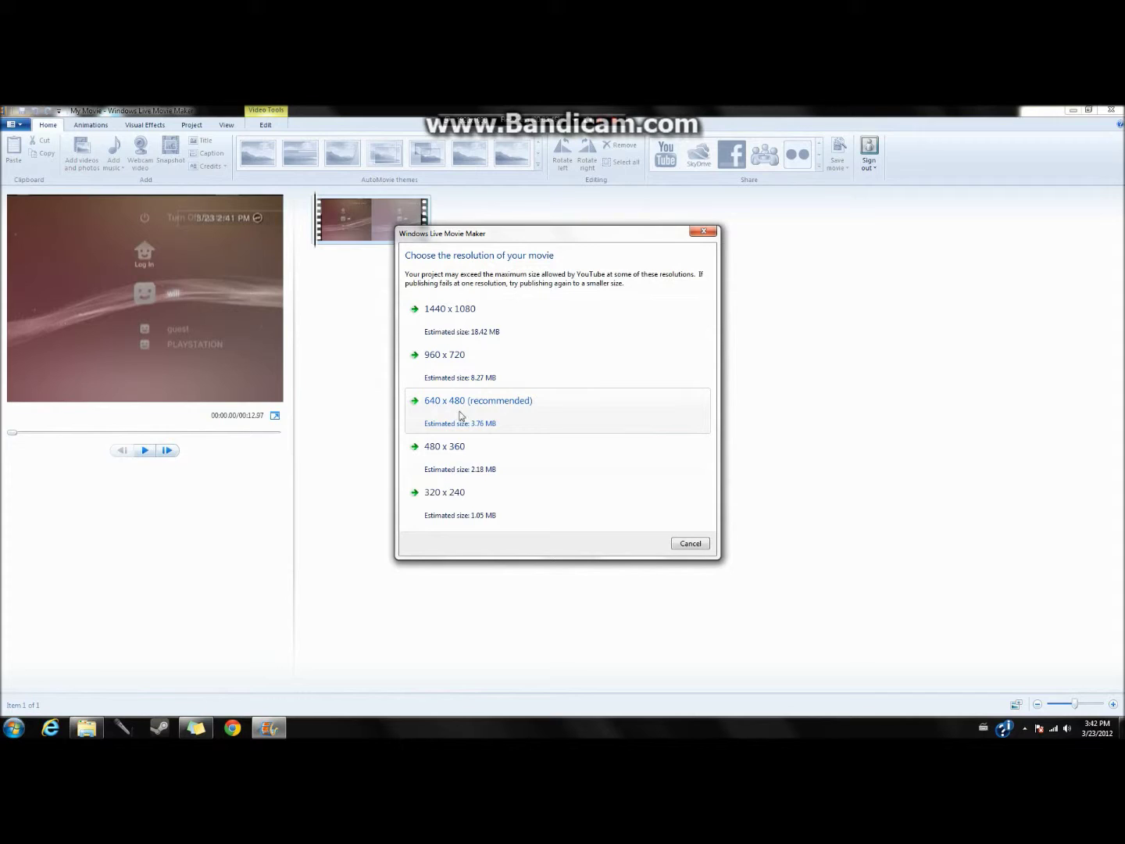
pyautogui.click(480, 364)
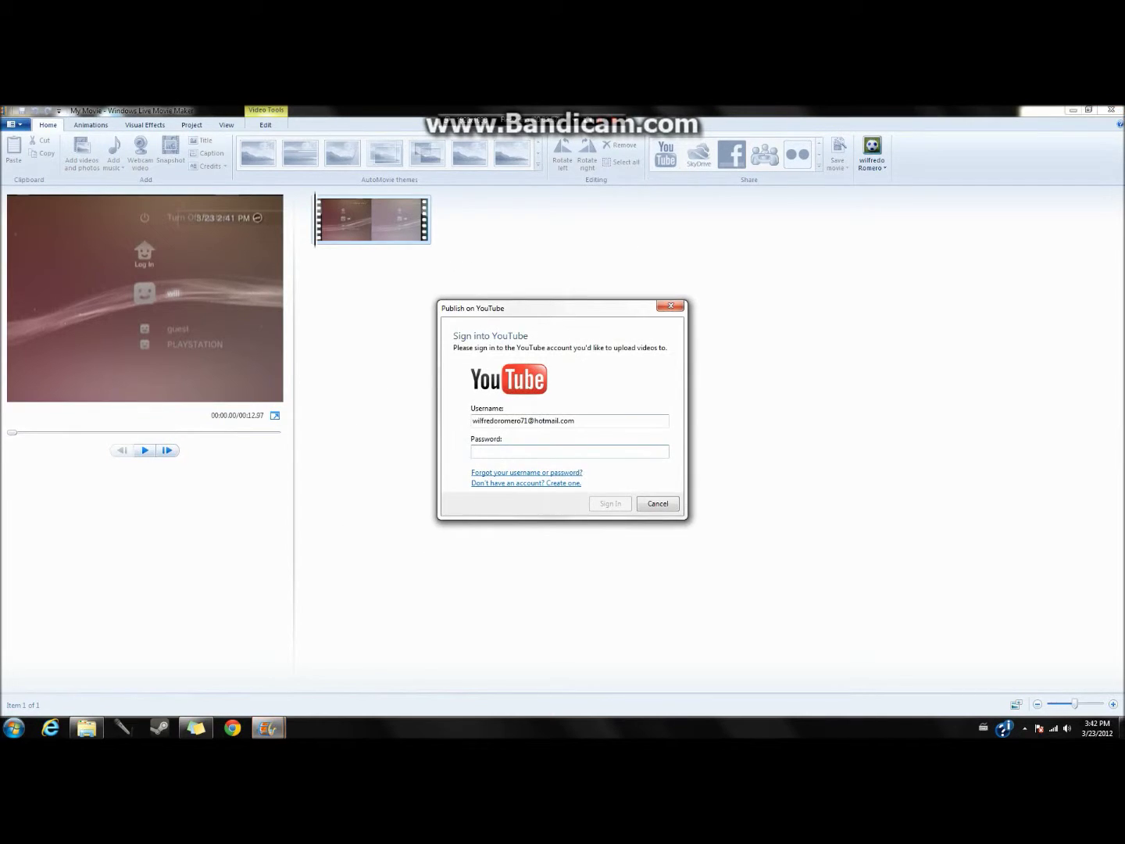
pyautogui.write('*')
pyautogui.click(610, 503)
# Publish the video with the title ps3, description blah, tag ps3, category Gaming and Public permission.
pyautogui.hotkey('ctrl', 'a')
pyautogui.press('BackSpace')
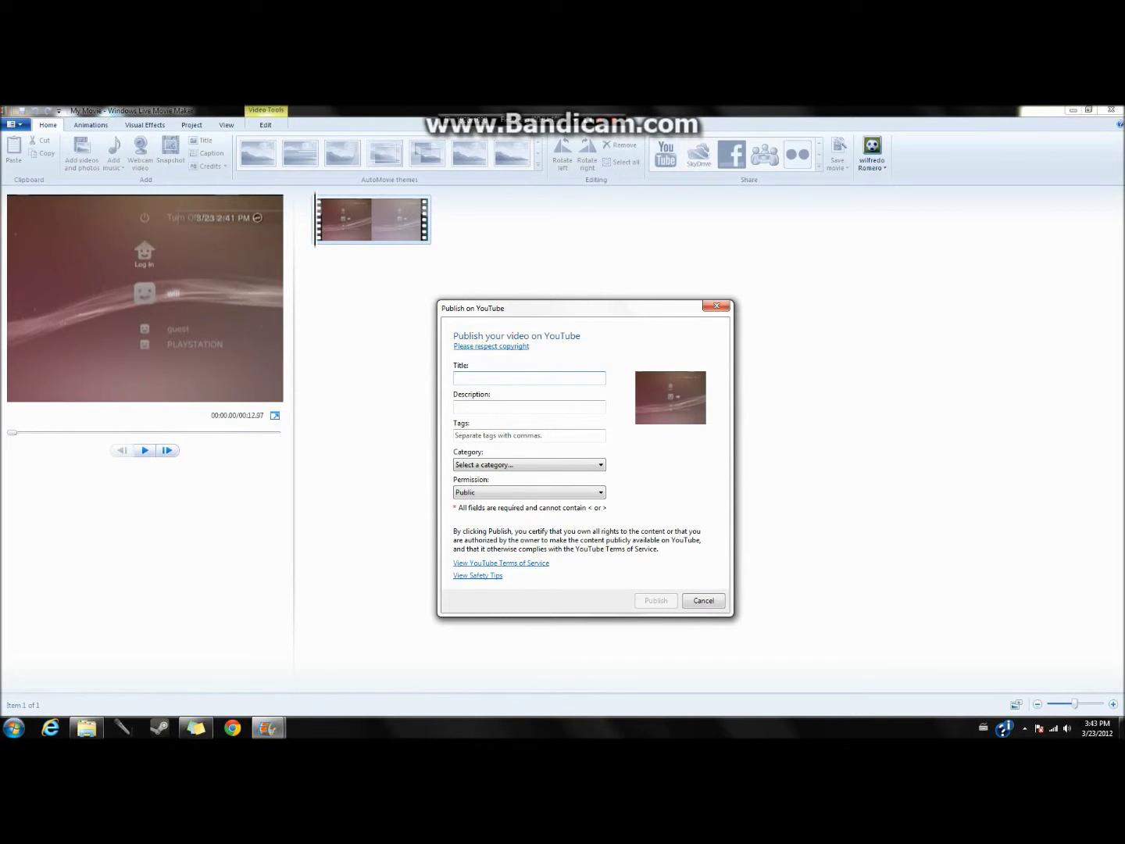
pyautogui.click(529, 406)
pyautogui.click(557, 437)
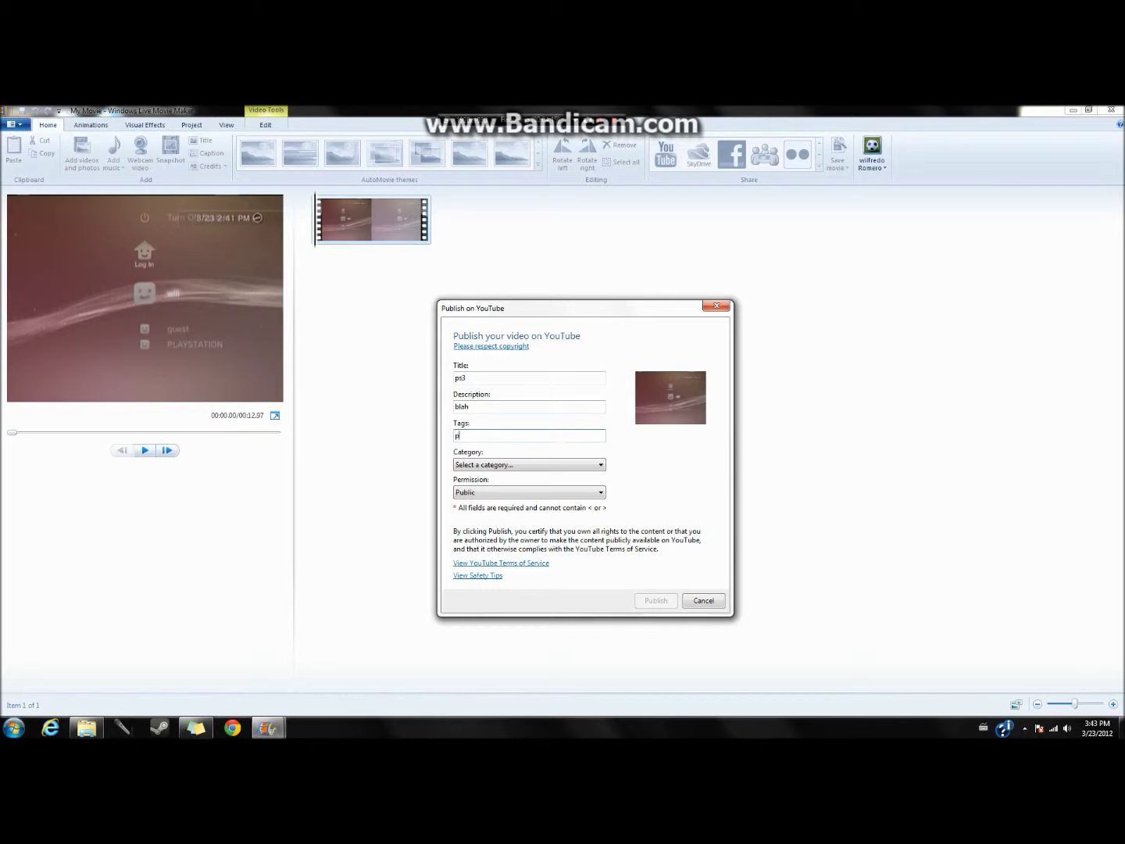
pyautogui.click(570, 469)
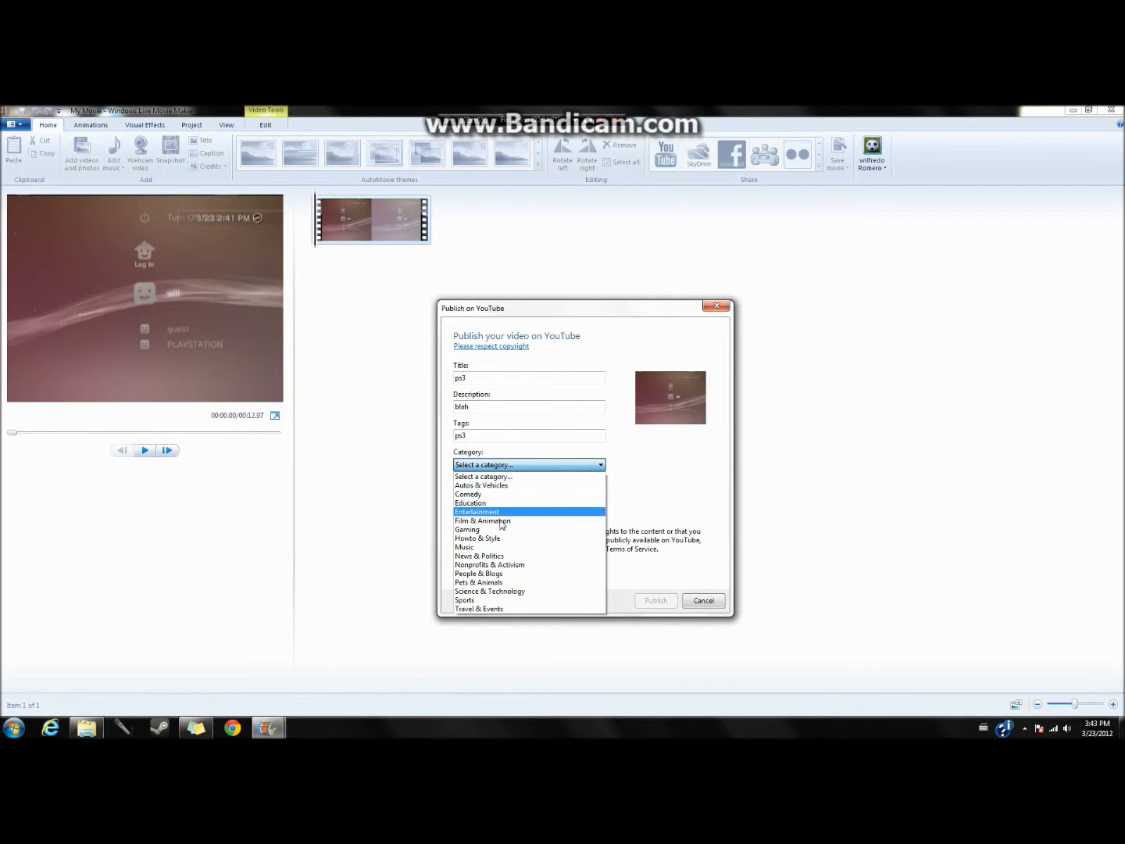
pyautogui.click(493, 533)
pyautogui.hotkey('shift', 'Tab')
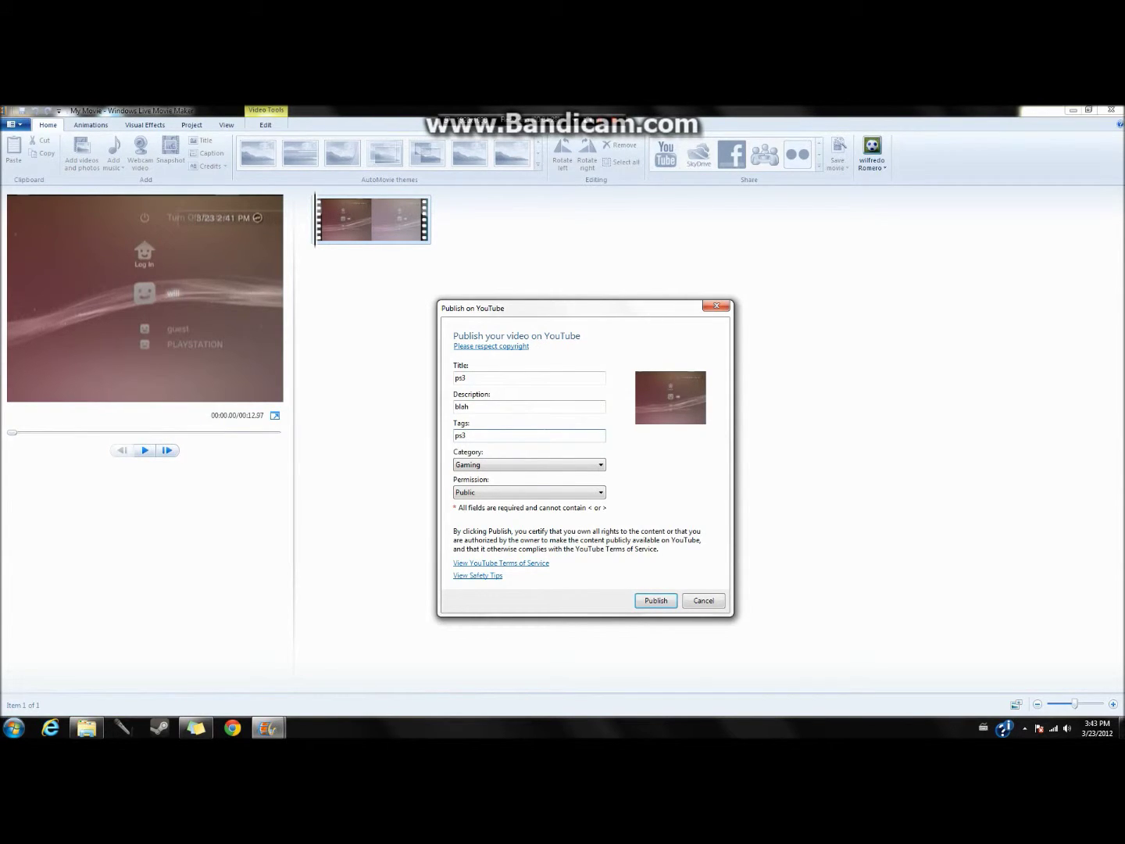
pyautogui.press('Return')
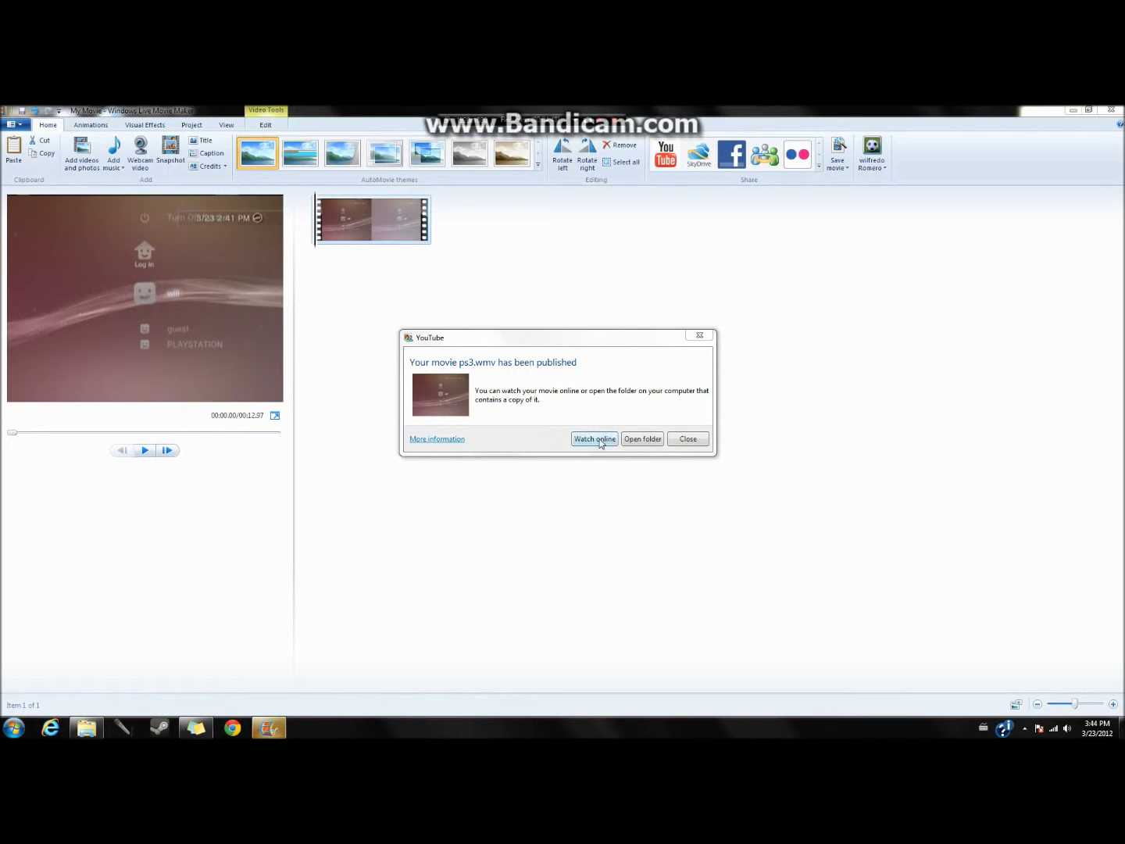
# Dismiss the publishing notice and close the VIDEO_TS folder window.
pyautogui.click(687, 439)
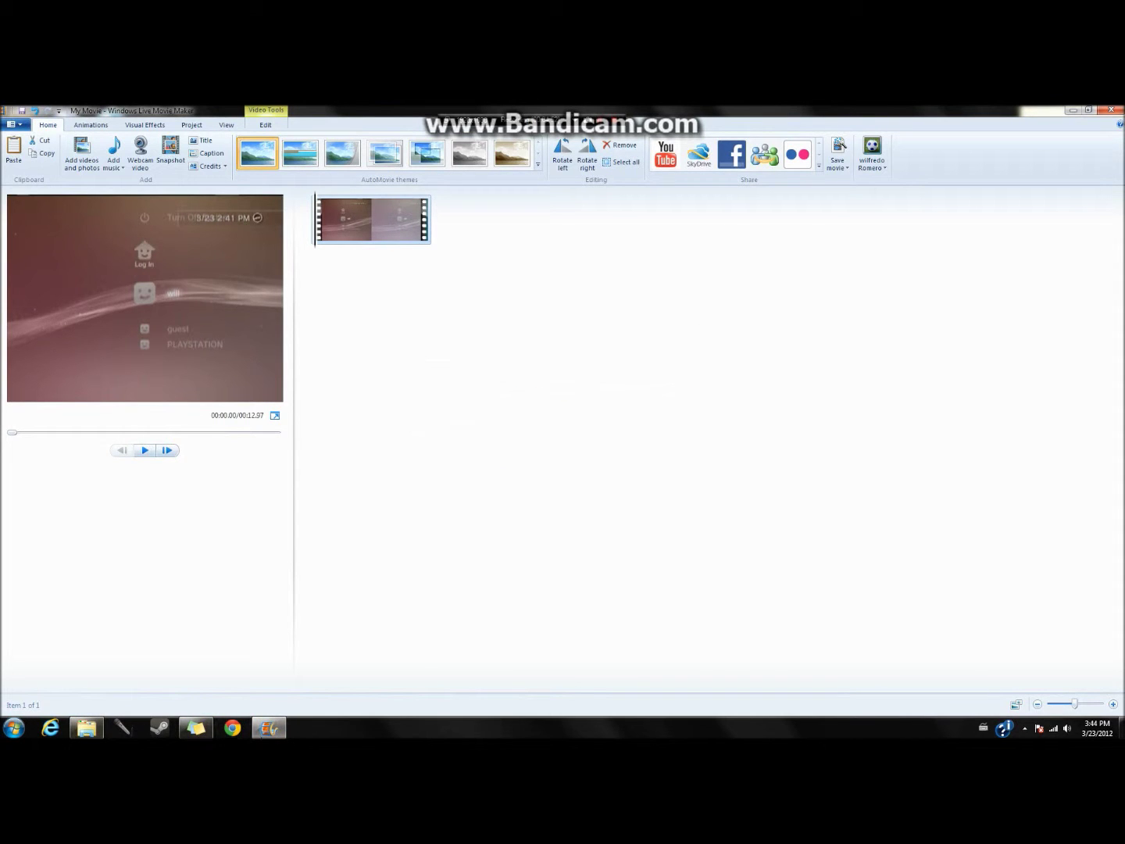
pyautogui.click(87, 731)
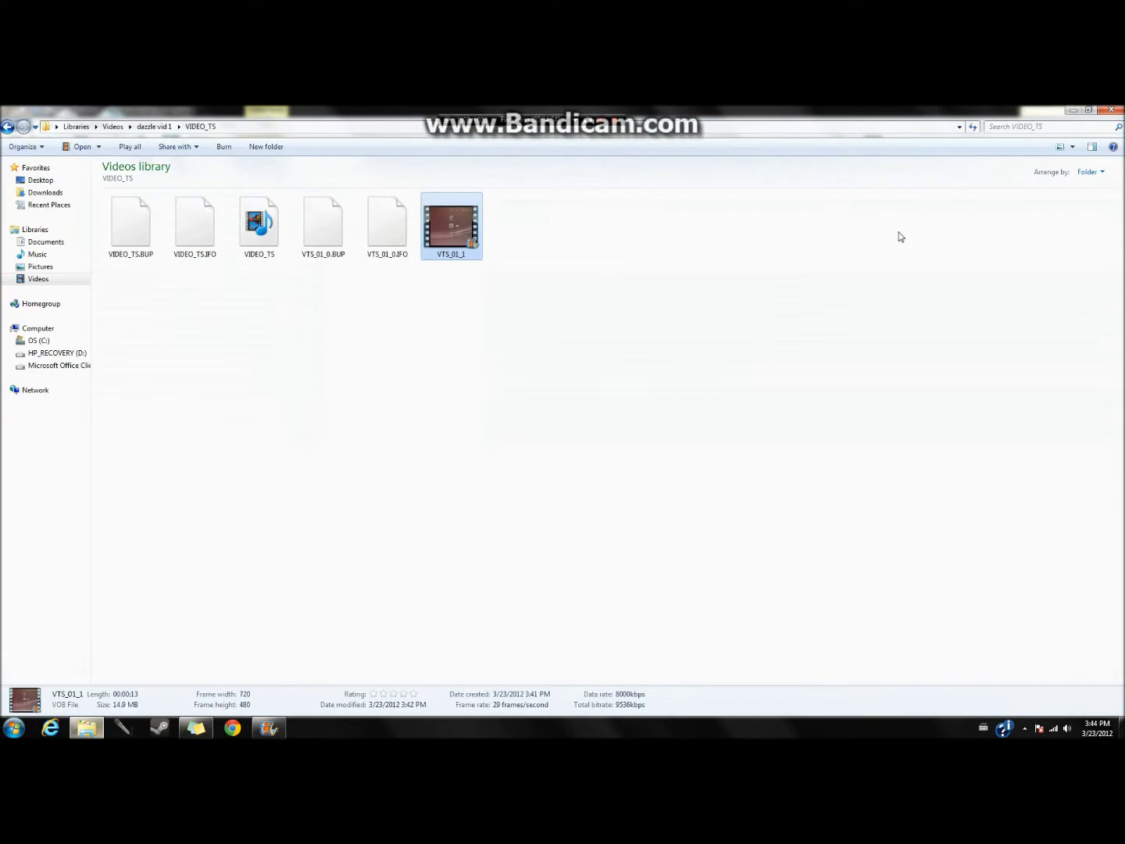
pyautogui.click(1109, 110)
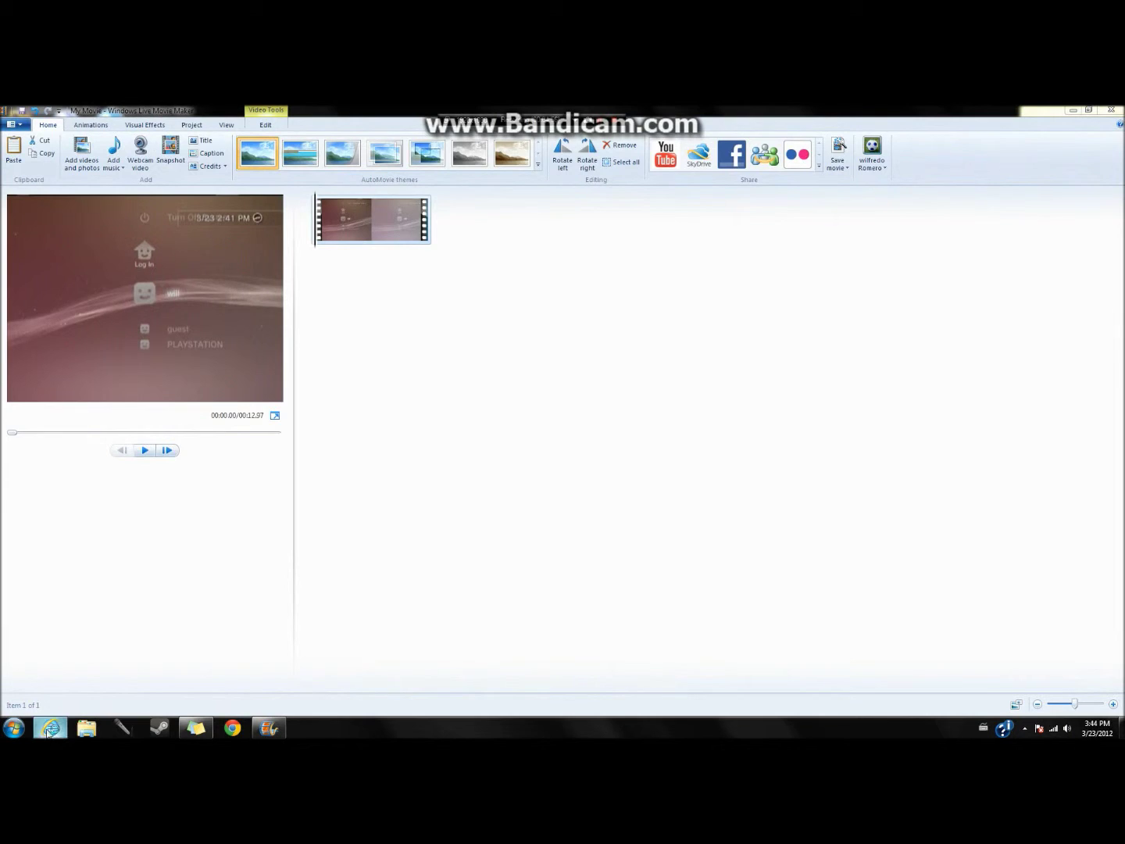
# Switch to Internet Explorer and open the uploaded ps3 video from YouTube's Video Manager.
pyautogui.click(48, 730)
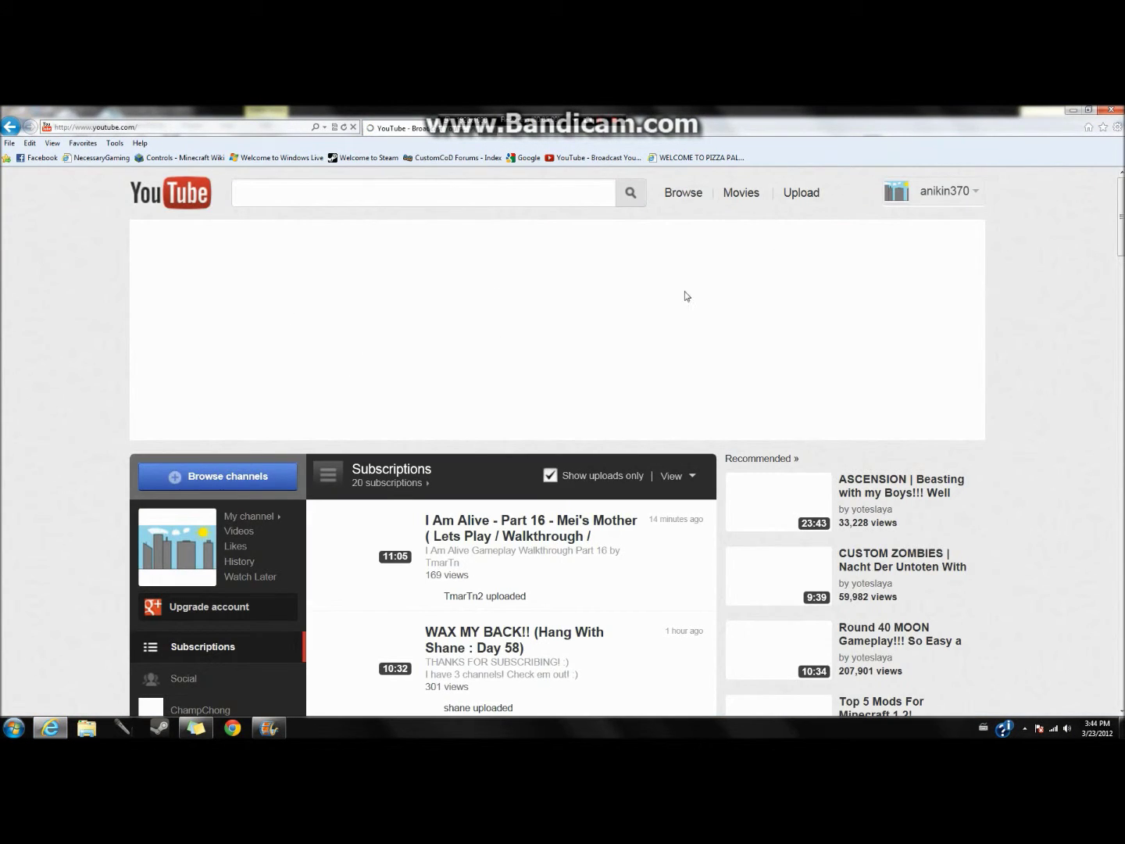
pyautogui.click(914, 193)
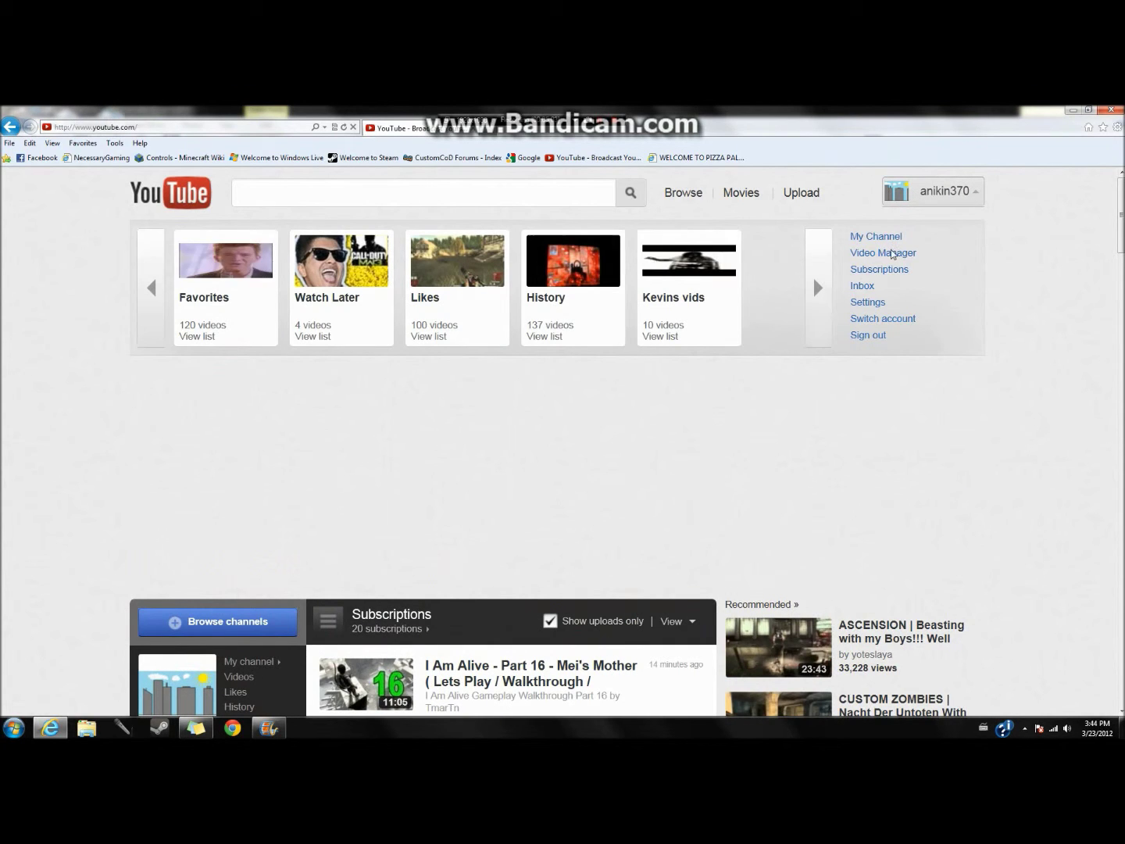
pyautogui.click(883, 254)
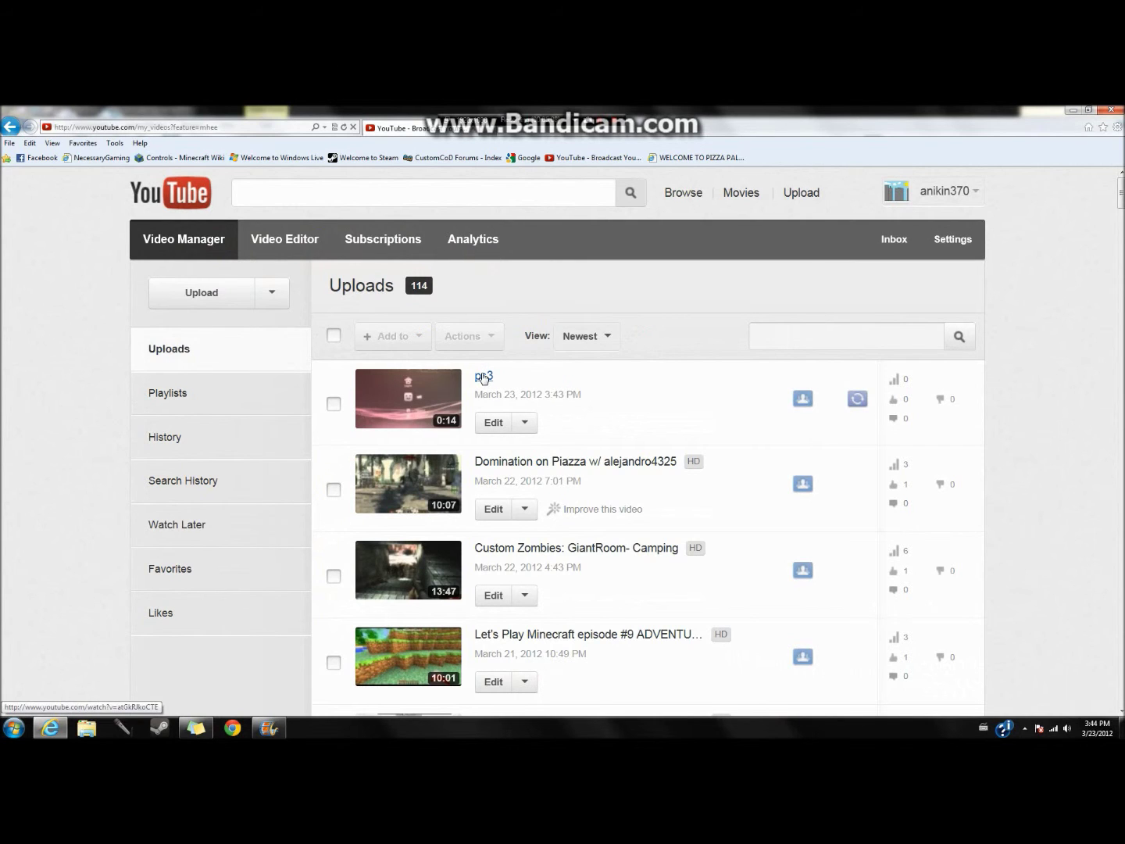
pyautogui.click(483, 377)
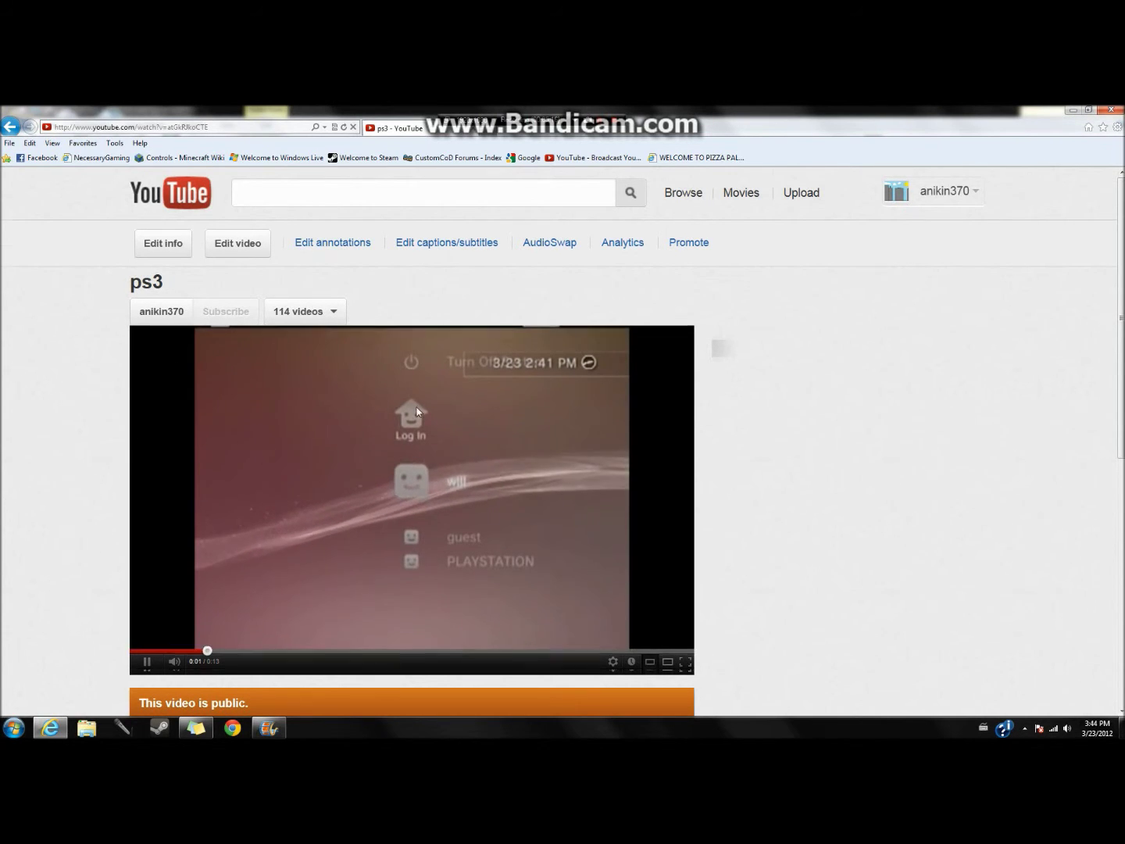
# Examine the ps3 video's playback and the details on its watch page.
pyautogui.scroll(-1, 417, 400)
pyautogui.scroll(1, 417, 400)
pyautogui.scroll(-2, 417, 399)
pyautogui.scroll(1, 417, 400)
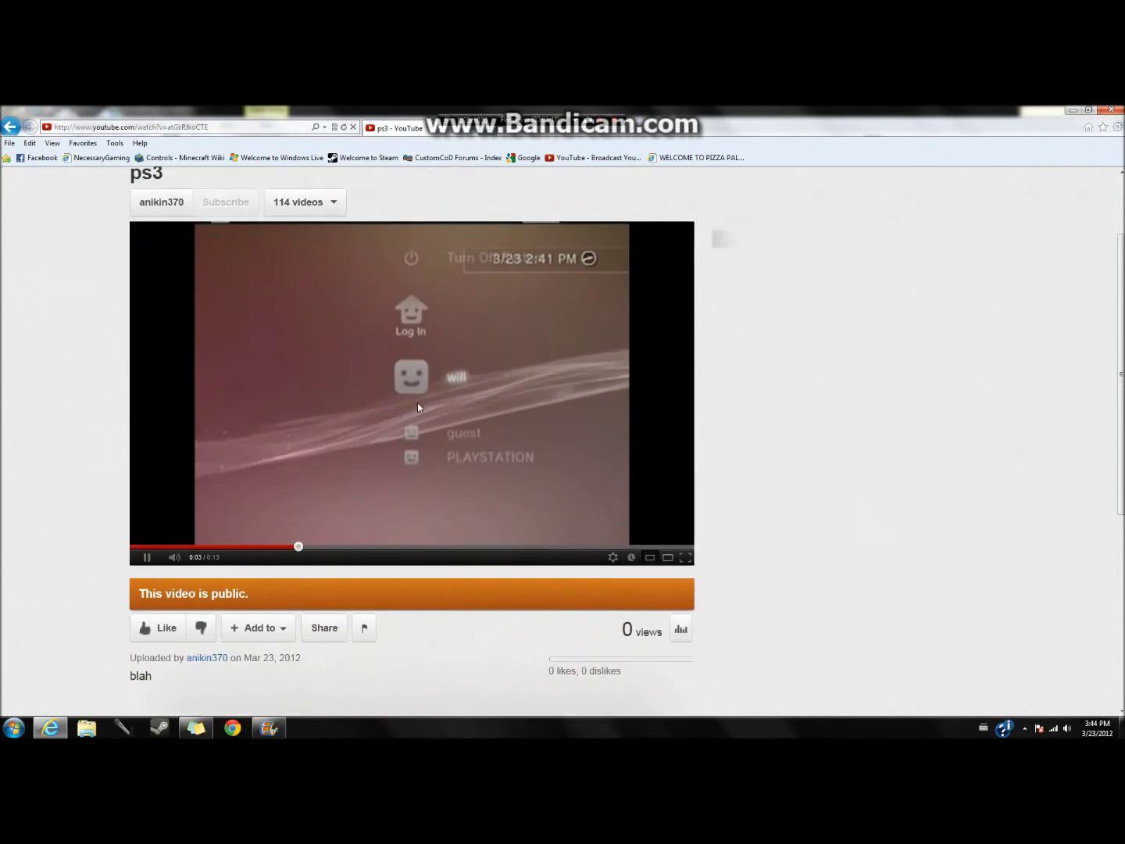
pyautogui.scroll(-2, 419, 403)
pyautogui.scroll(1, 419, 406)
pyautogui.scroll(-1, 419, 406)
pyautogui.scroll(3, 419, 406)
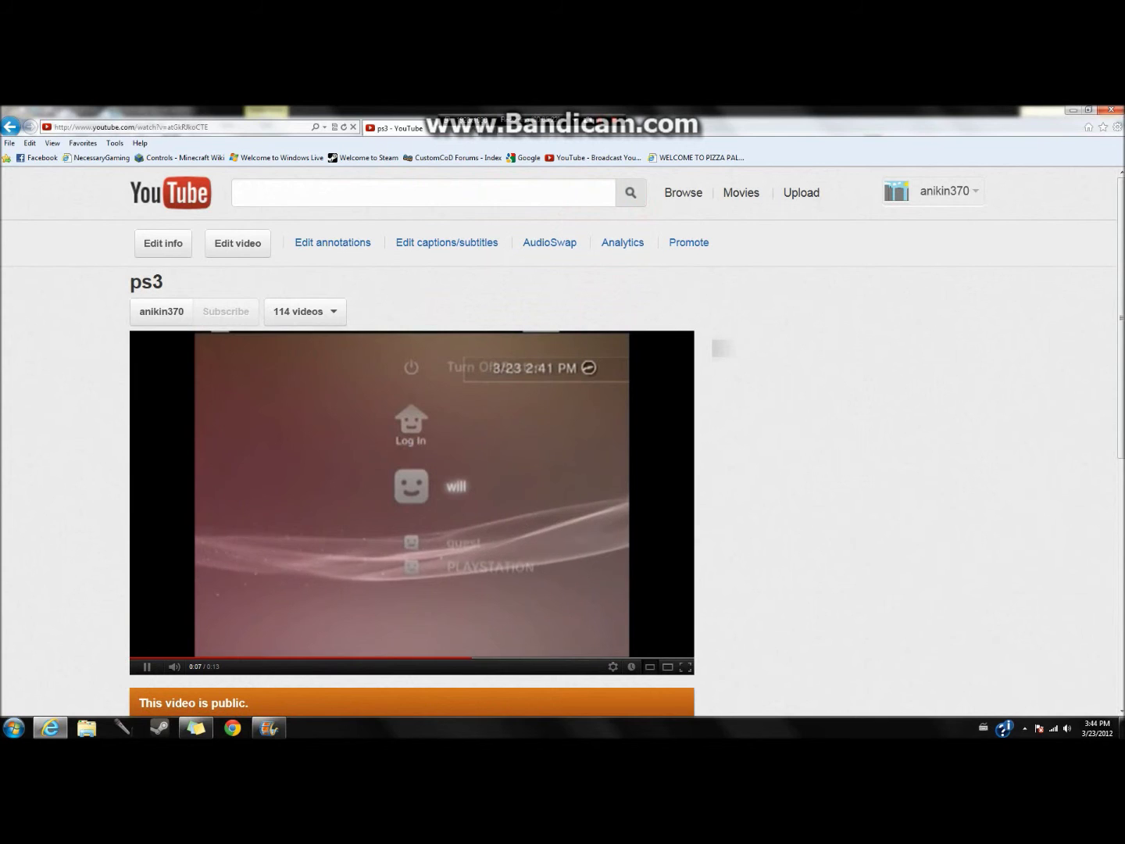
# Return to the Video Manager and permanently delete the ps3 upload.
pyautogui.click(964, 190)
pyautogui.click(883, 252)
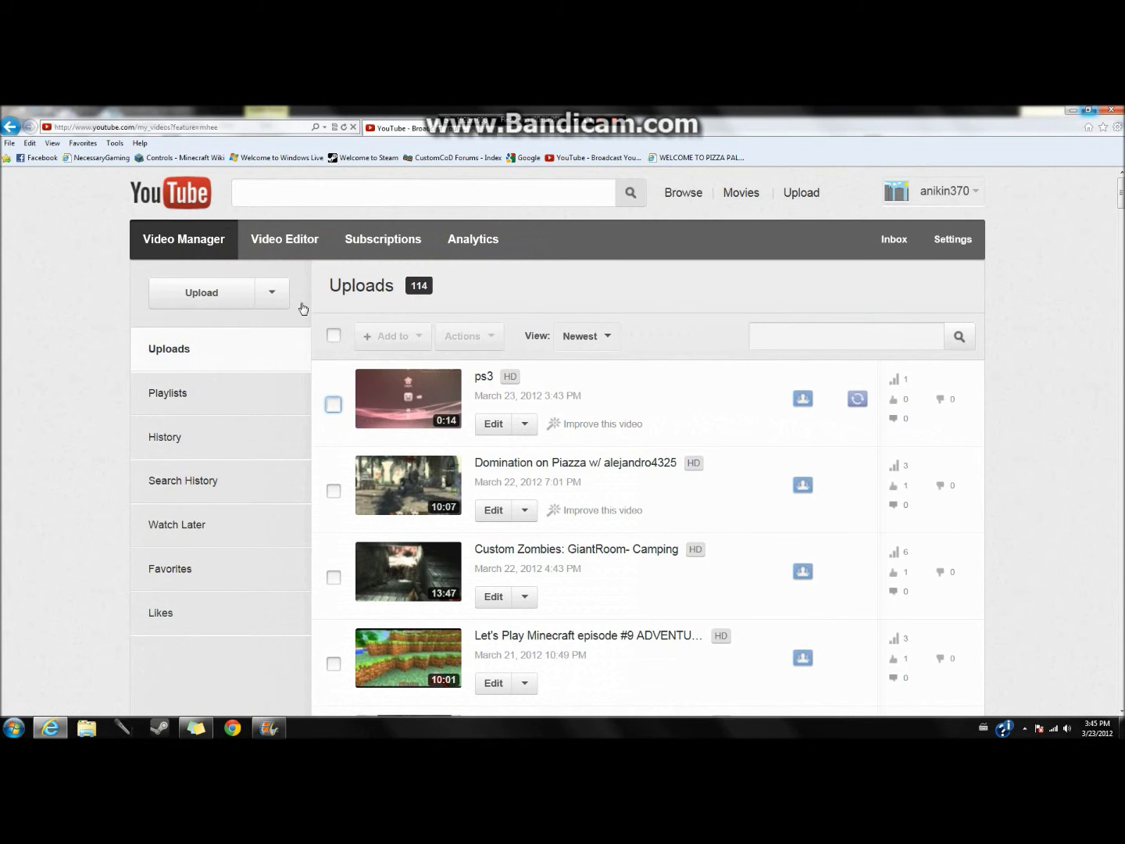
pyautogui.click(333, 405)
pyautogui.click(334, 405)
pyautogui.click(334, 404)
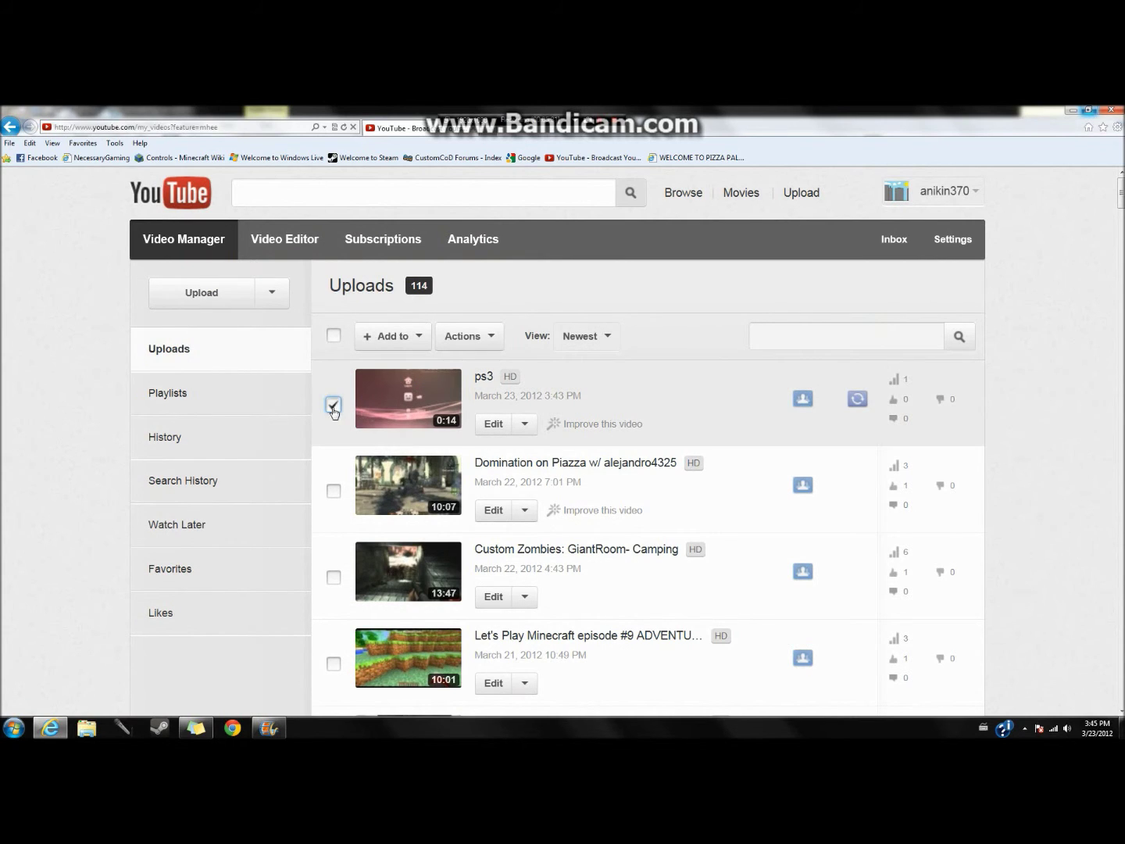
pyautogui.click(465, 344)
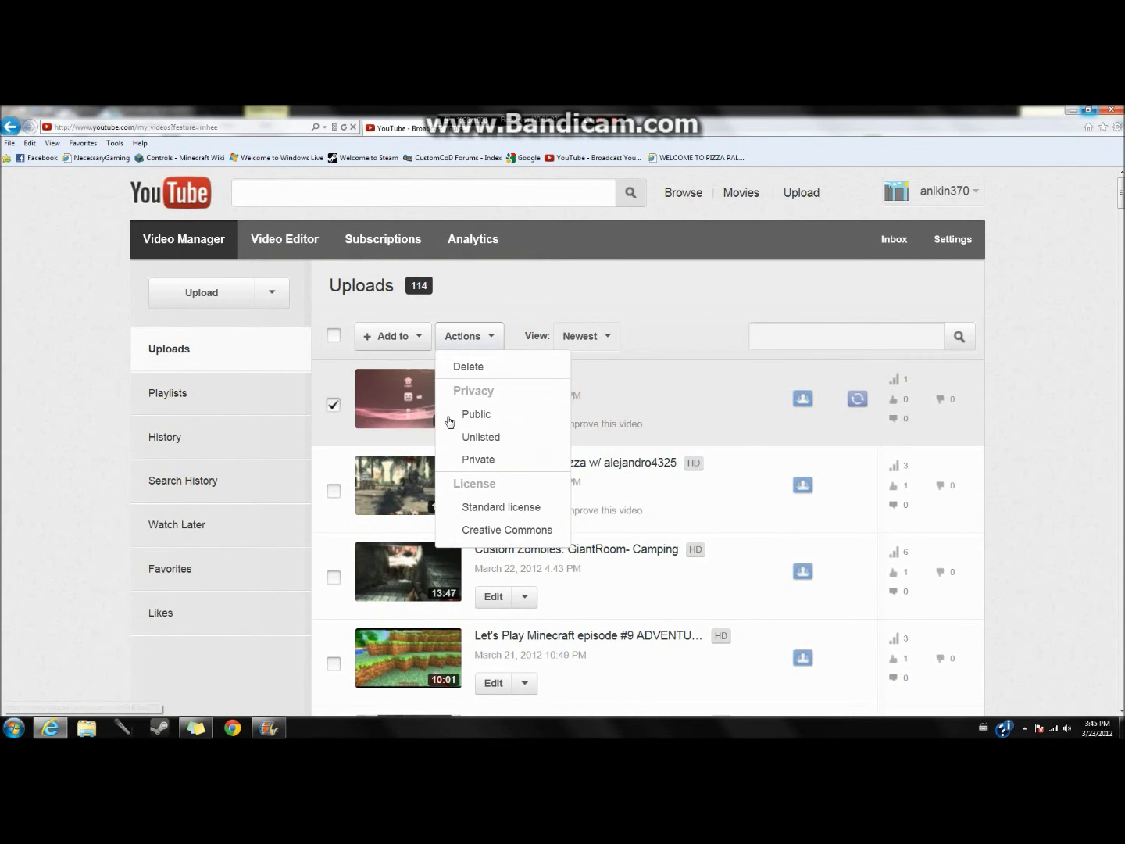
pyautogui.click(469, 367)
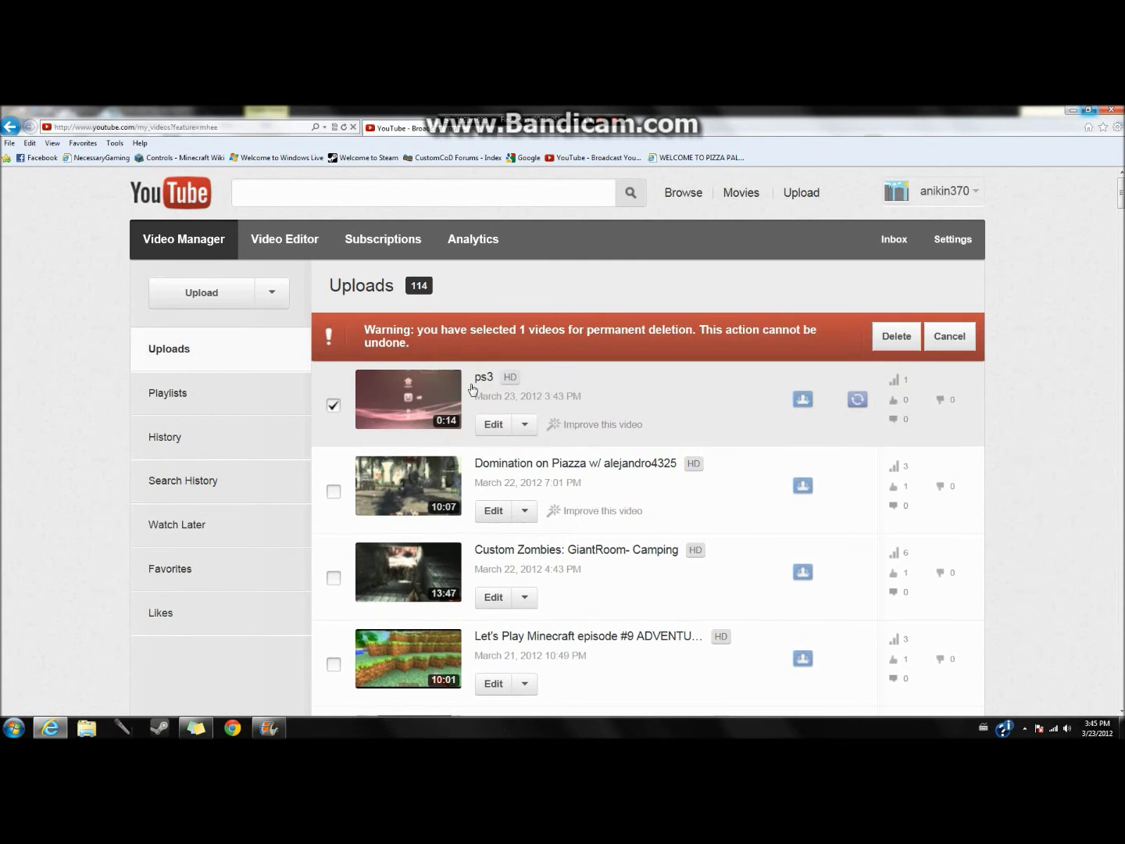
pyautogui.click(896, 336)
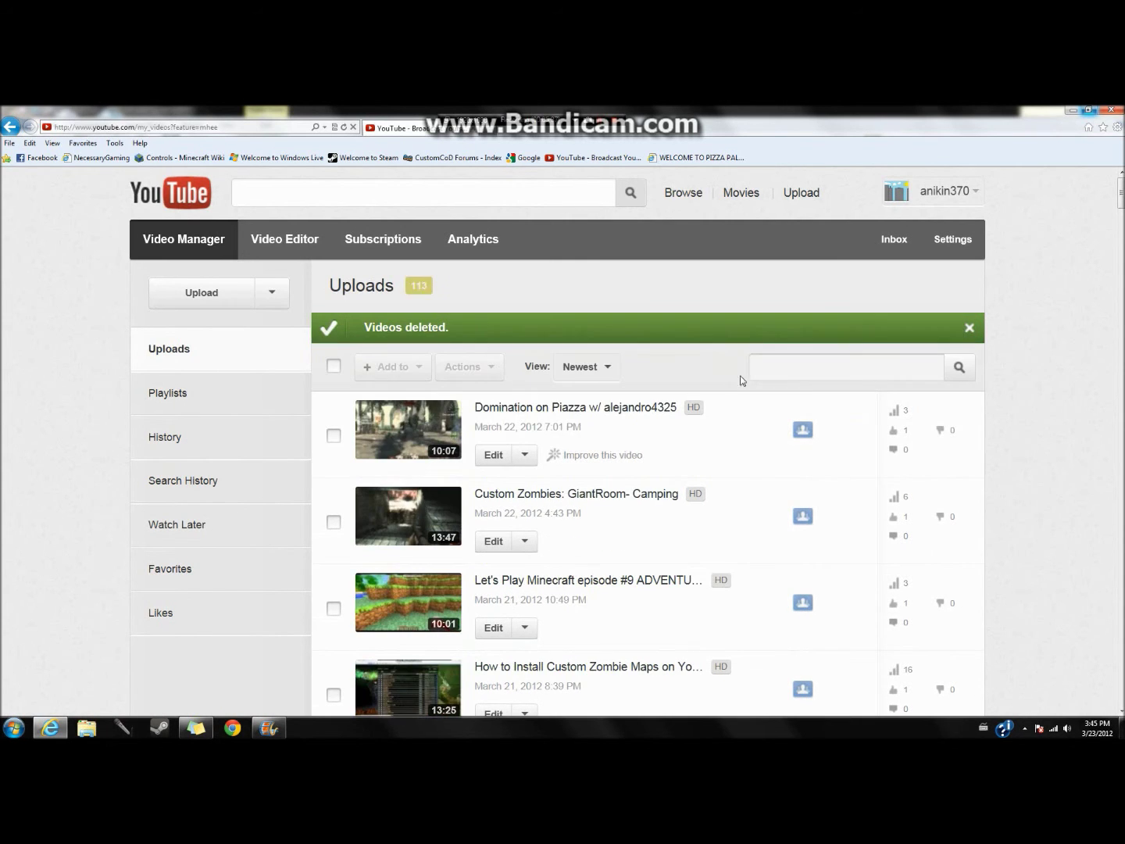
# Close Internet Explorer and exit Windows Live Movie Maker.
pyautogui.click(1111, 109)
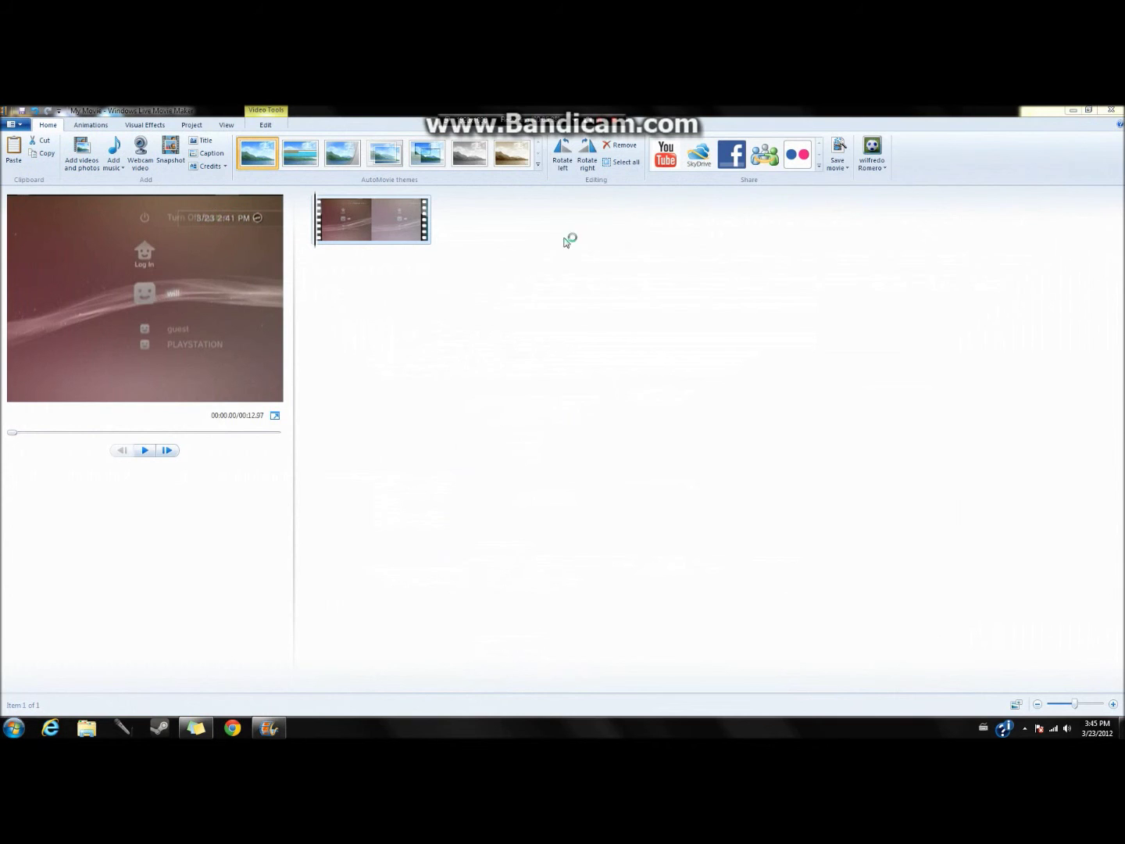
pyautogui.click(1112, 110)
pyautogui.click(586, 413)
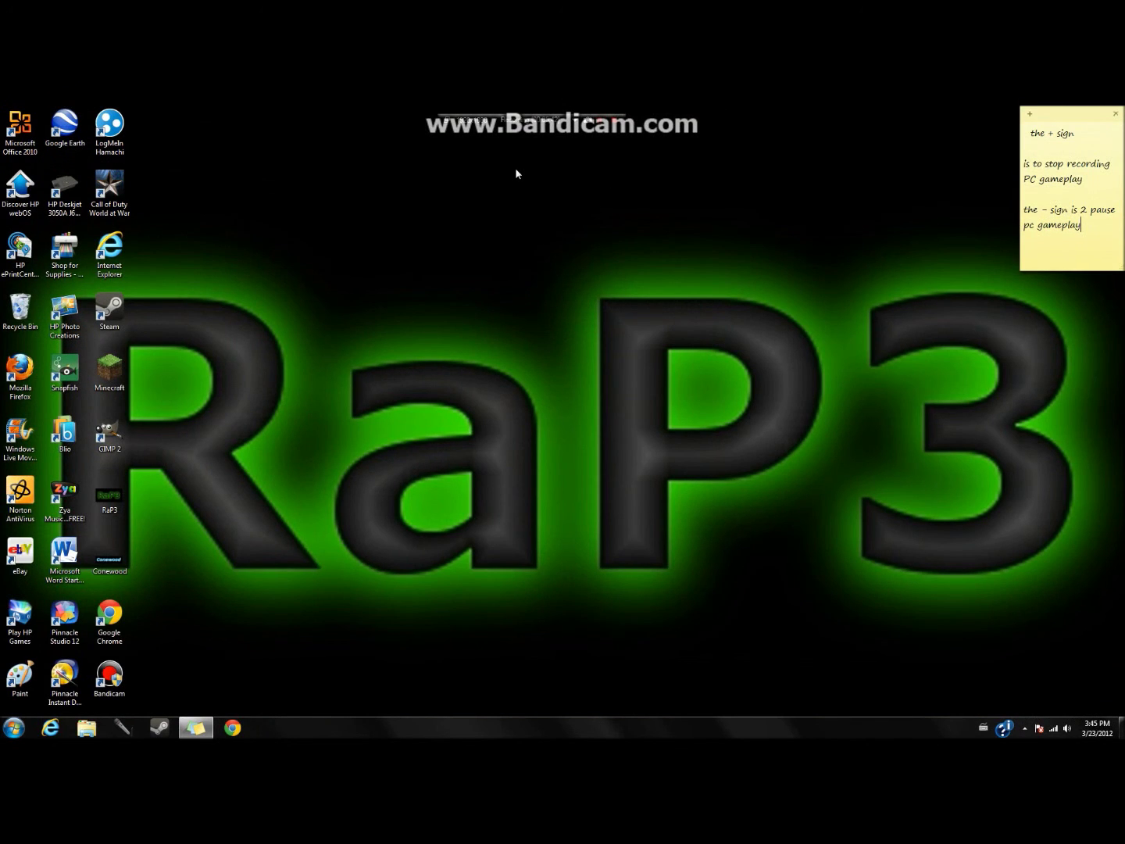